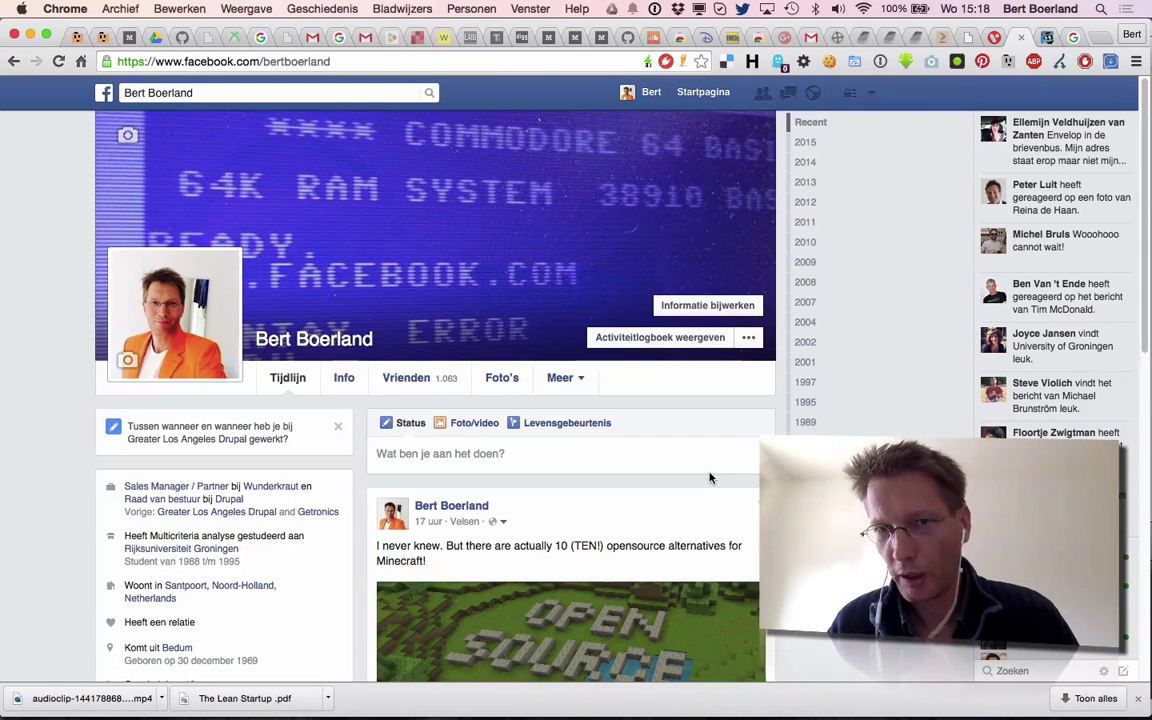
# Step: In a new tab, search 'dog earing foo', accept the 'dog eating food' correction and view image results
pyautogui.press('super+t')
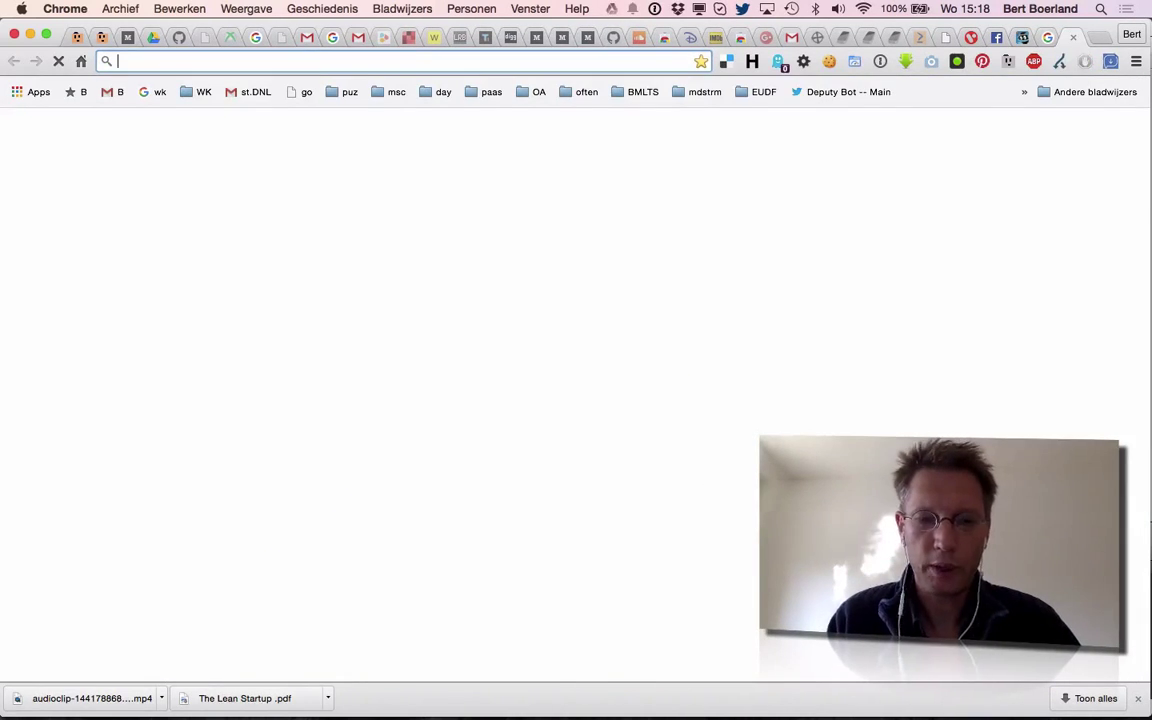
pyautogui.write('dog ear')
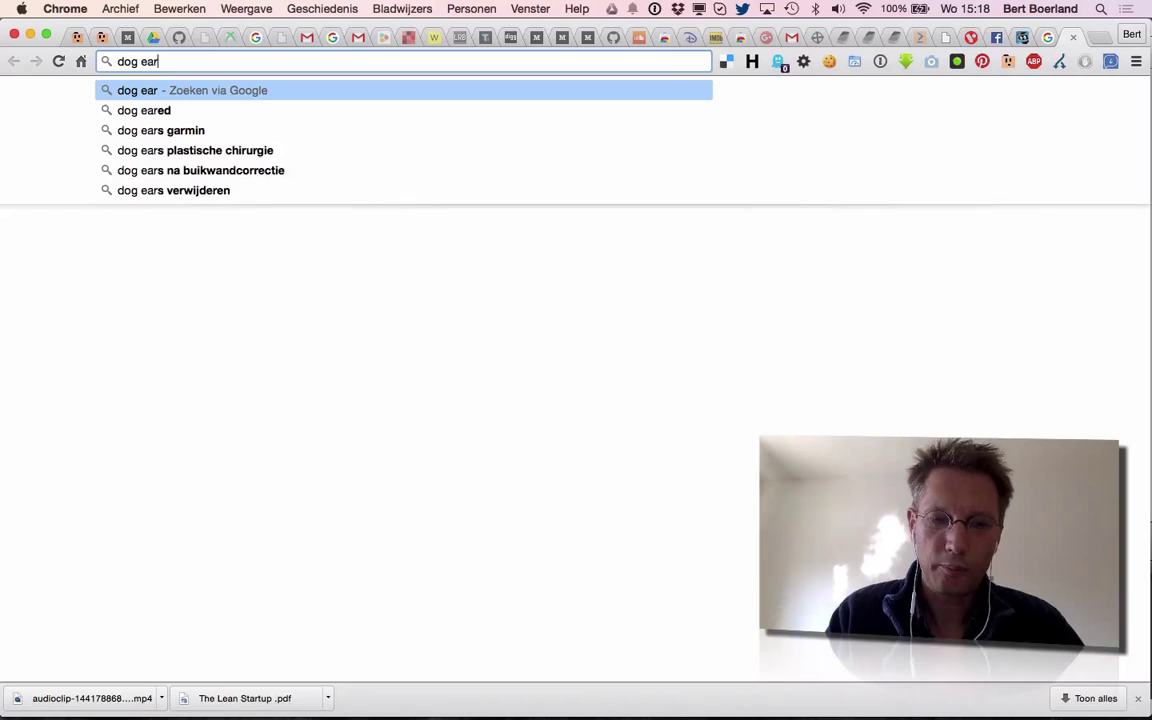
pyautogui.write('ing foof')
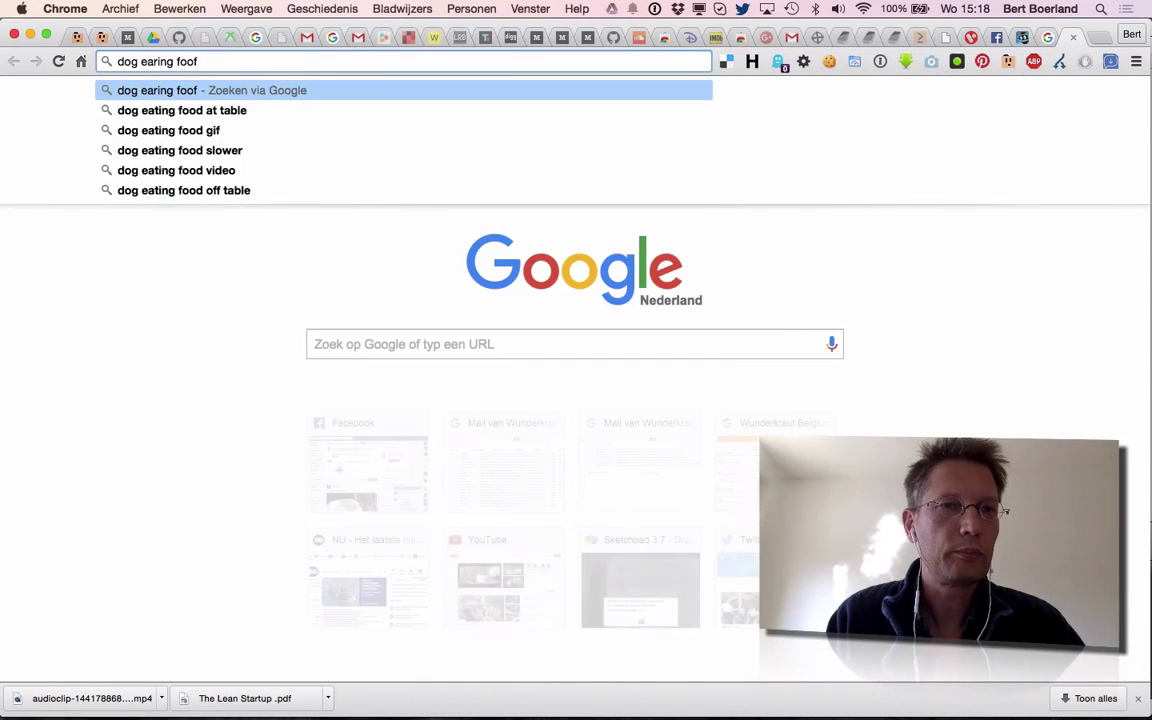
pyautogui.press('Return')
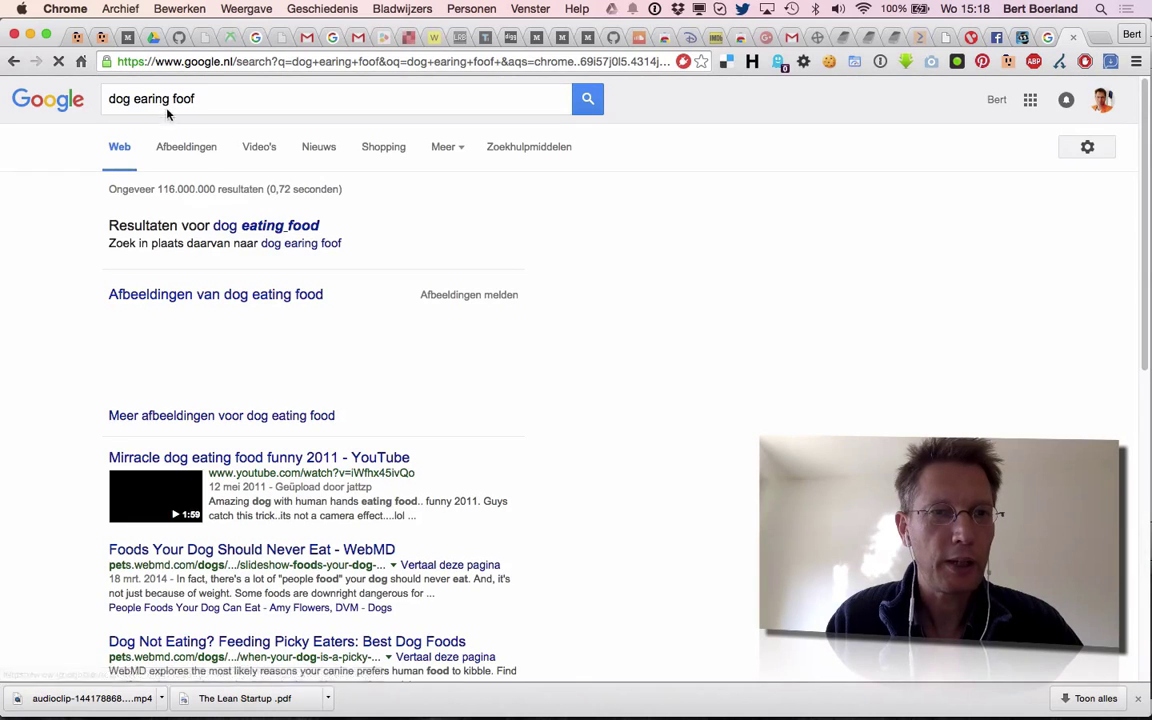
pyautogui.click(266, 226)
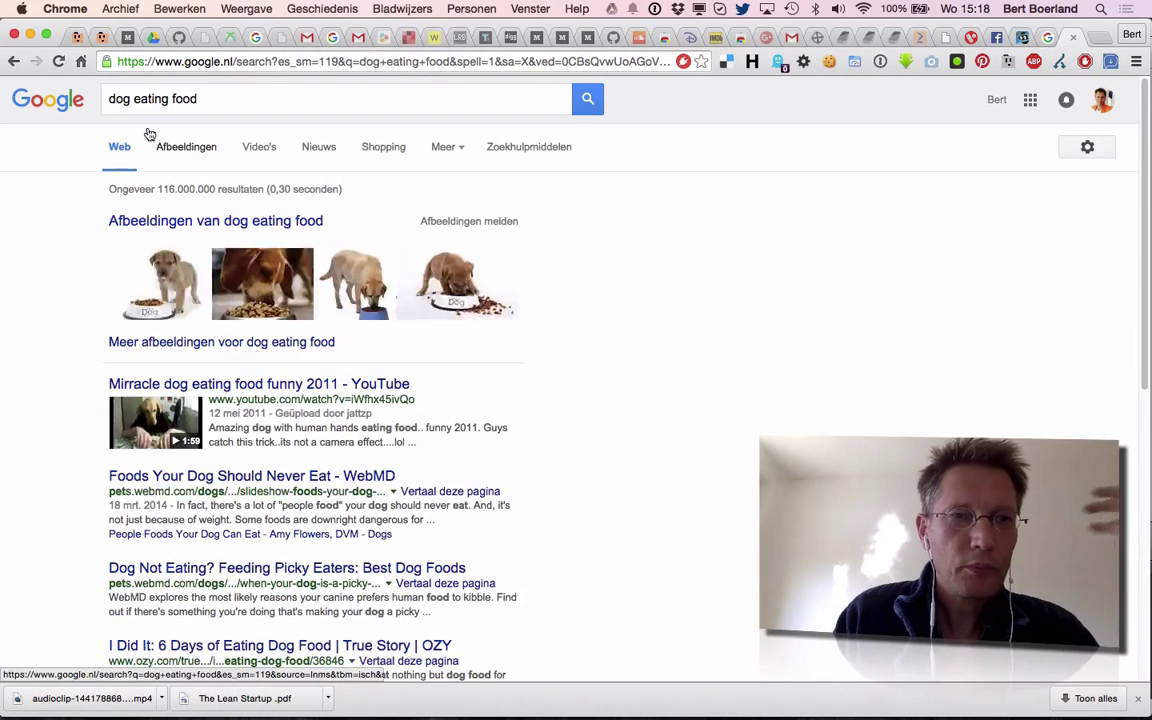
pyautogui.click(176, 146)
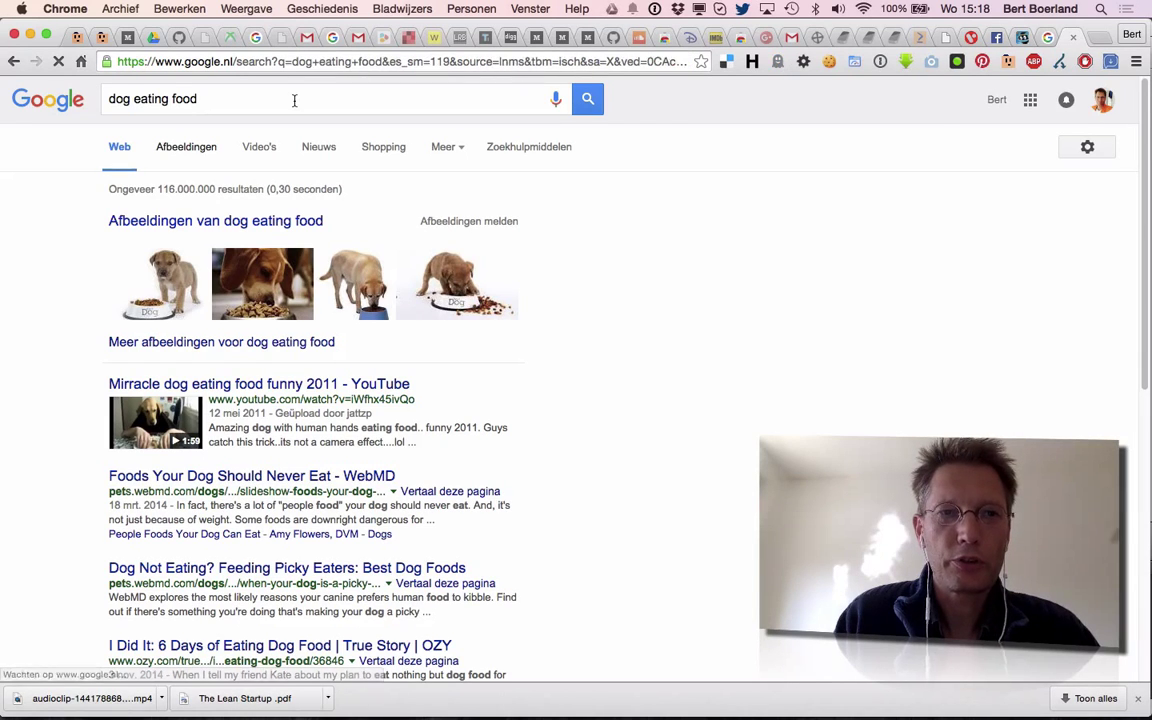
pyautogui.scroll(-3, 656, 410)
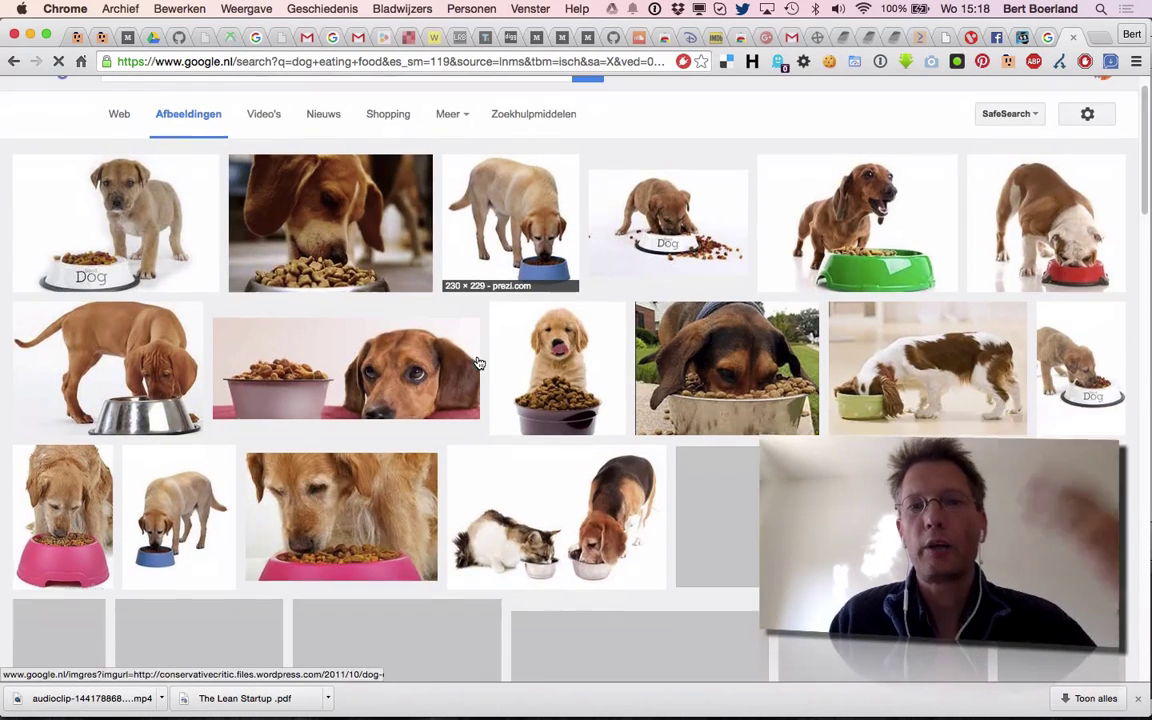
pyautogui.scroll(3, 479, 363)
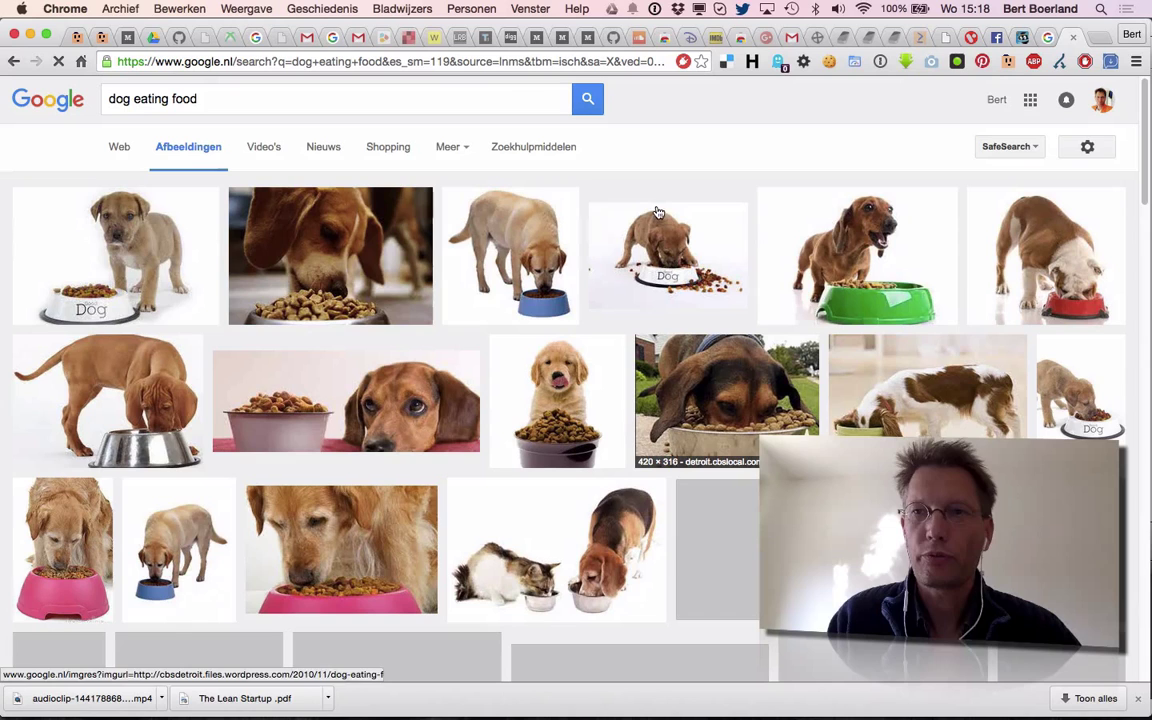
# Step: Enlarge the Facebook profile photo and screenshot just that photo with a drag selection
pyautogui.click(990, 38)
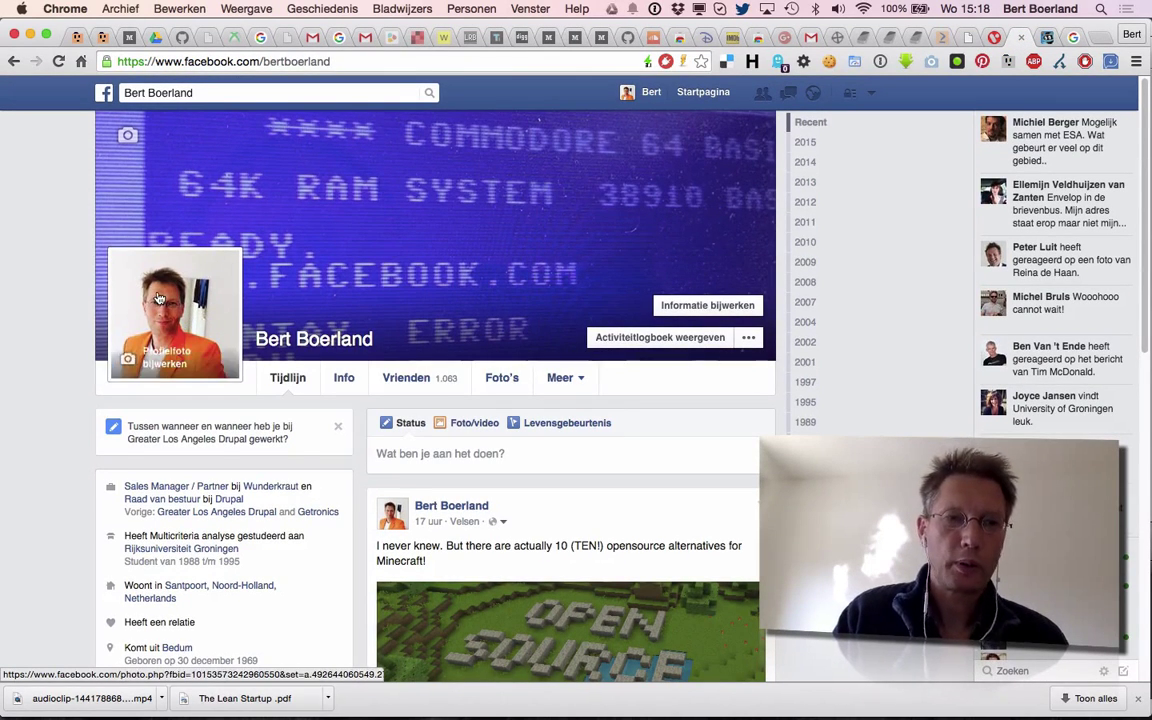
pyautogui.click(175, 265)
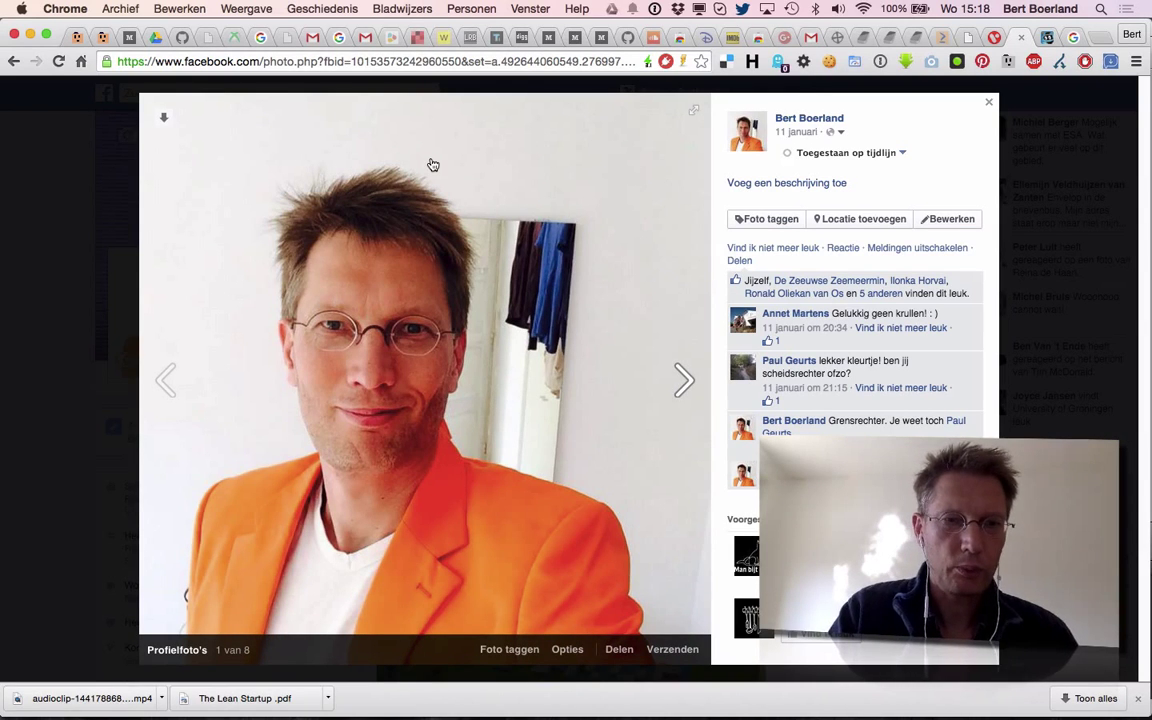
pyautogui.moveTo(141, 97); pyautogui.dragTo(712, 663)
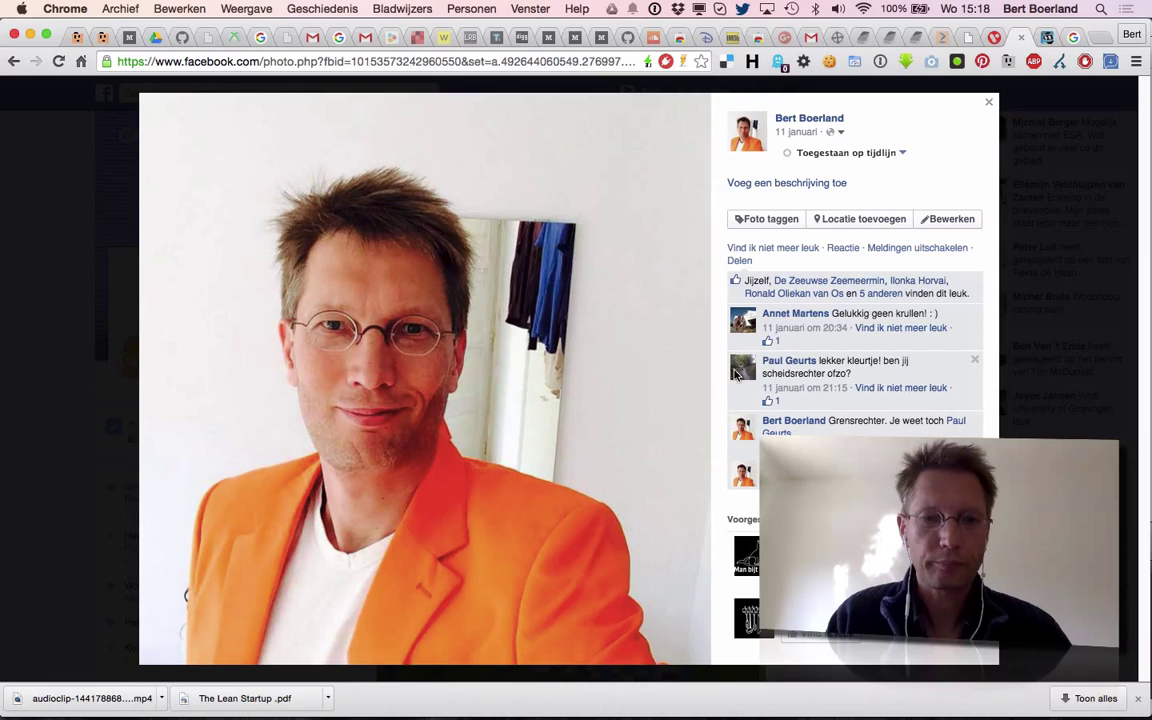
pyautogui.hotkey('ctrl', 'Tab')
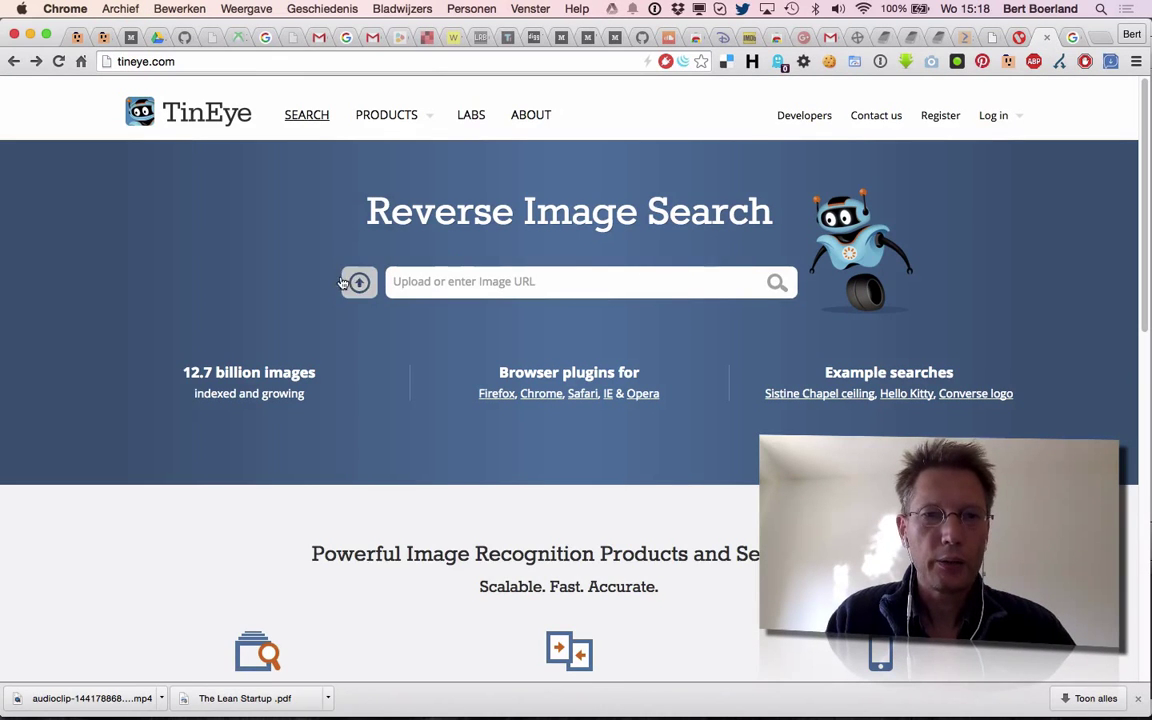
# Step: Upload the newest profile-photo screenshot to TinEye for a reverse search
pyautogui.click(360, 284)
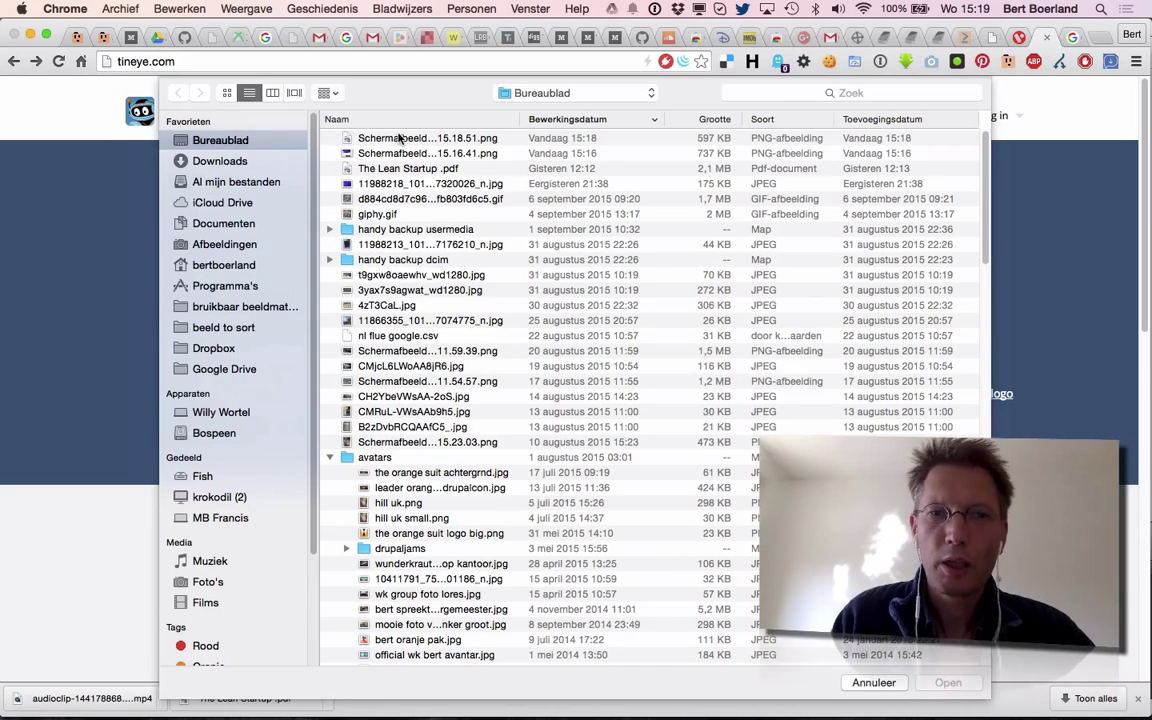
pyautogui.click(399, 137)
pyautogui.doubleClick(399, 137)
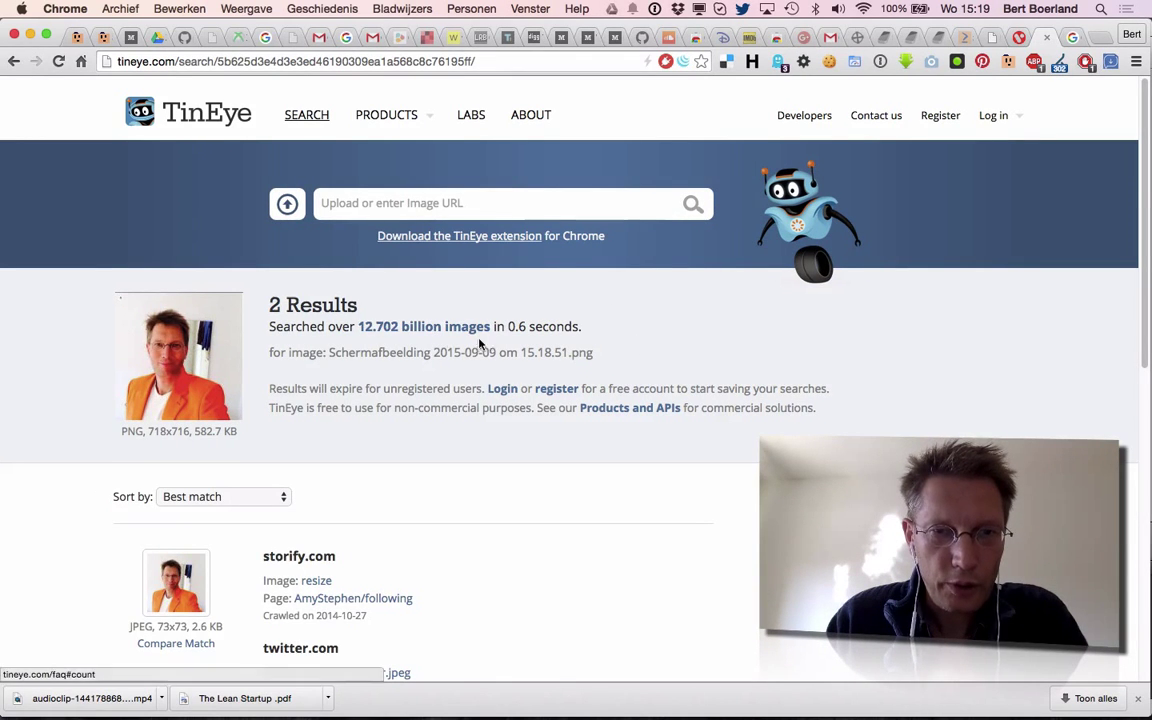
# Step: Review the 2 TinEye results, with matches on storify.com, twitter.com and gplus.slfeed.net
pyautogui.scroll(-5, 478, 340)
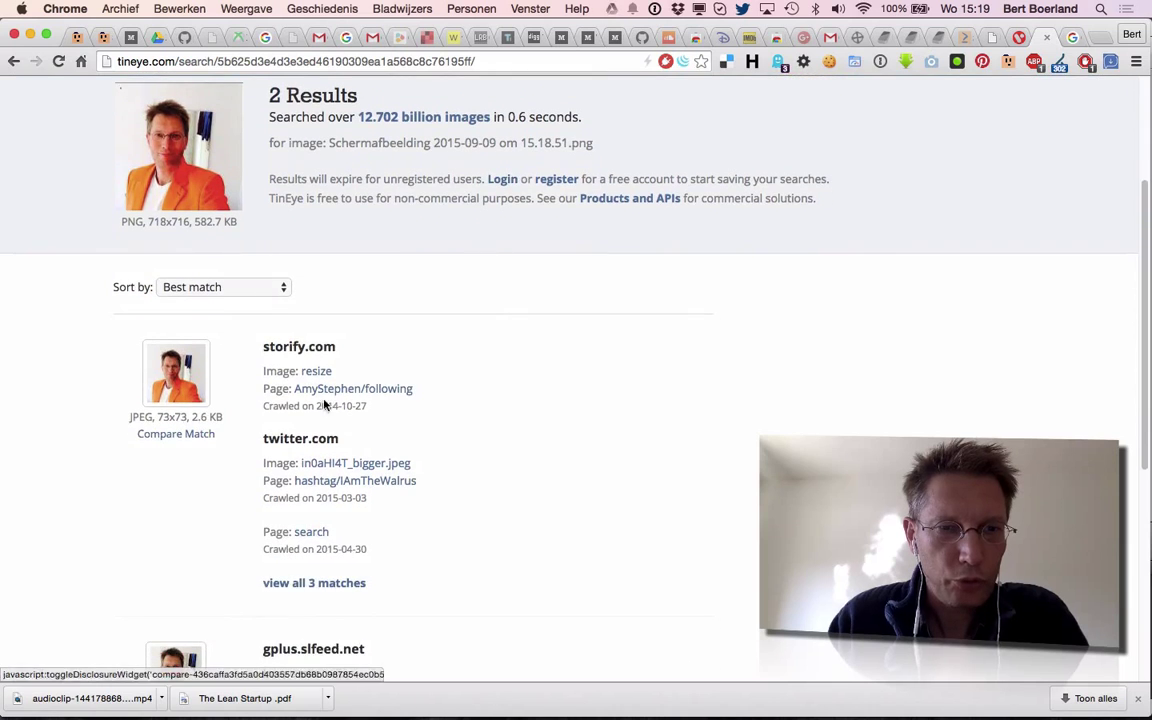
pyautogui.scroll(-2, 470, 350)
pyautogui.scroll(-3, 481, 362)
pyautogui.scroll(-3, 447, 424)
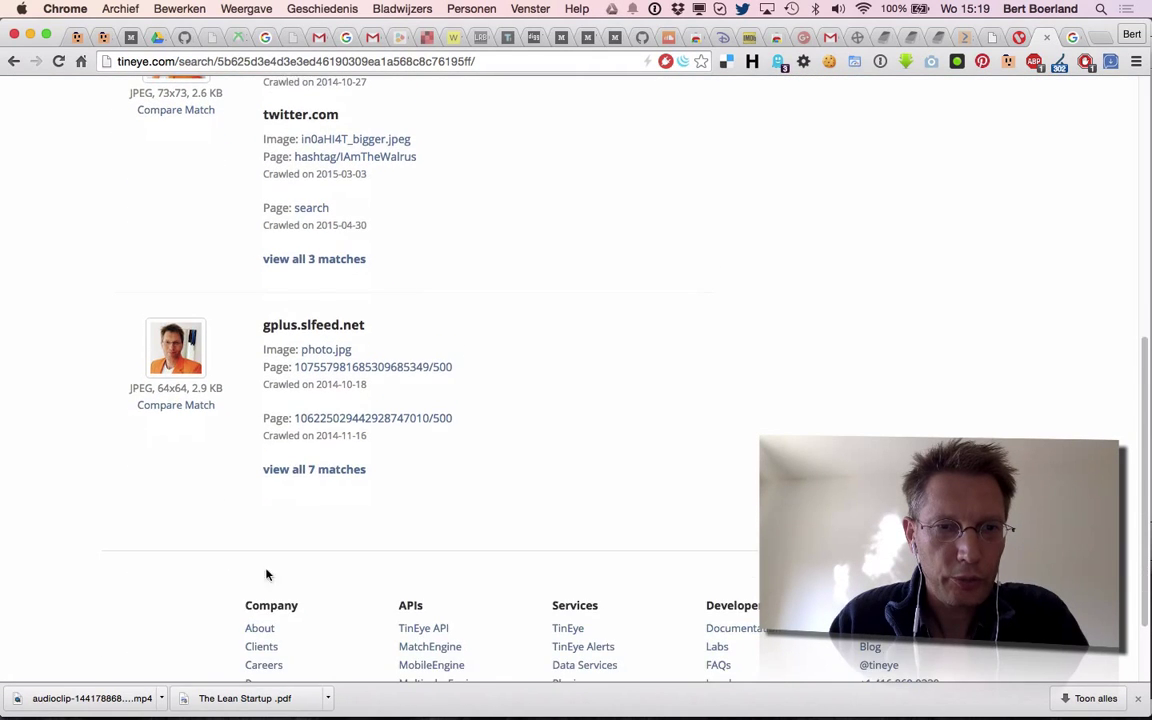
pyautogui.scroll(10, 480, 420)
pyautogui.scroll(-5, 475, 565)
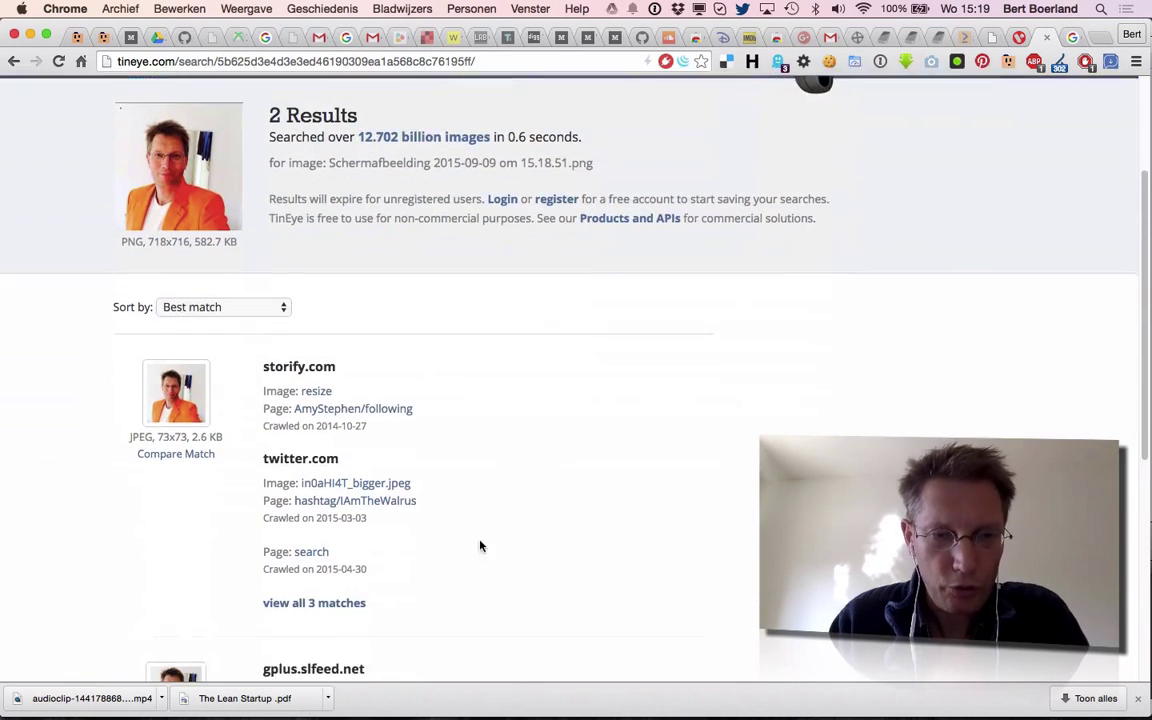
pyautogui.scroll(-3, 430, 530)
pyautogui.scroll(8, 523, 532)
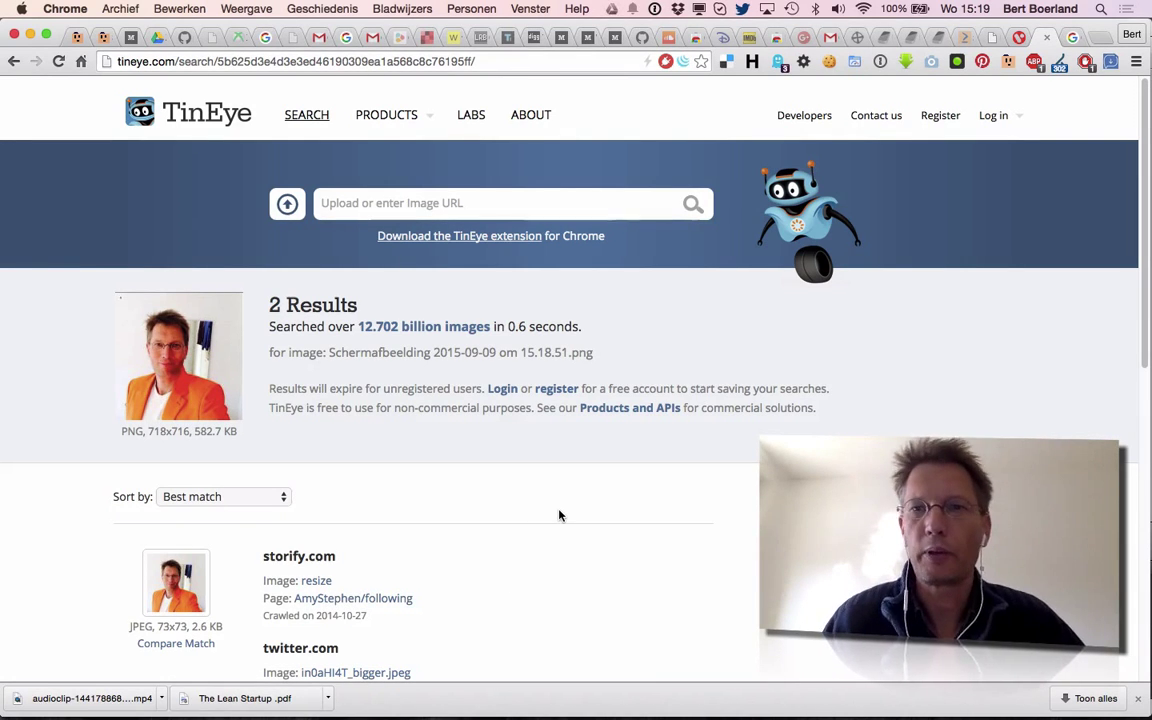
# Step: Upload the newest desktop screenshot to Google search-by-image, getting about 41 matching pages
pyautogui.press('super+w')
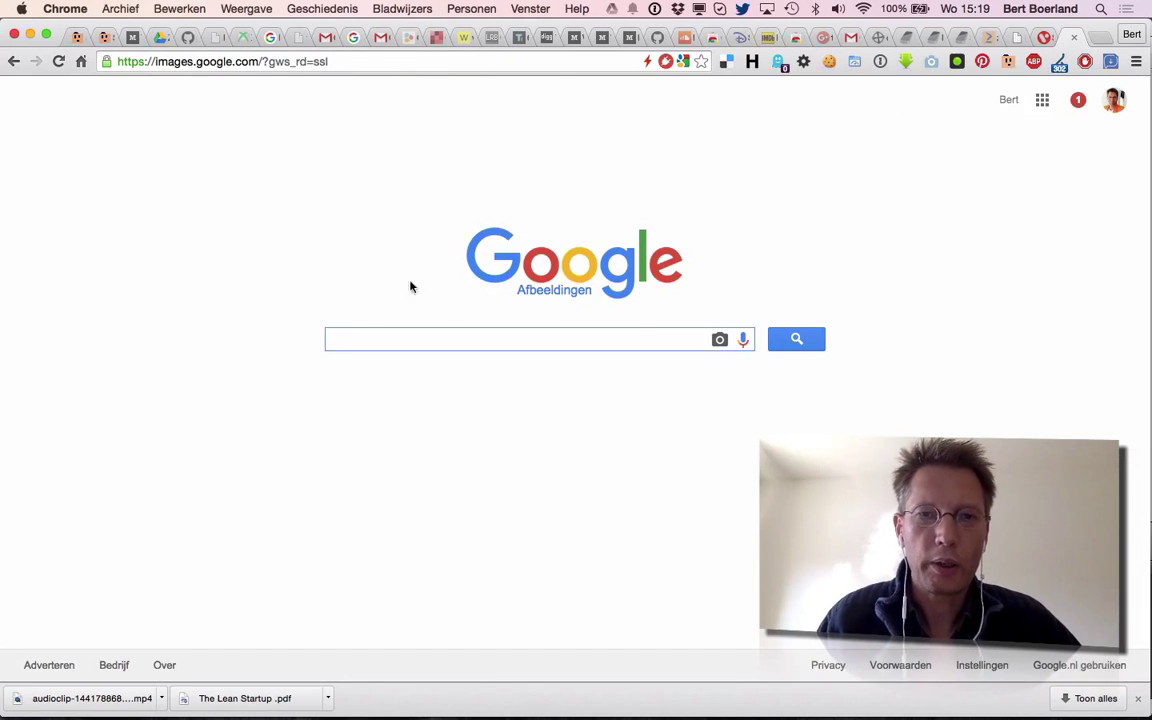
pyautogui.click(720, 340)
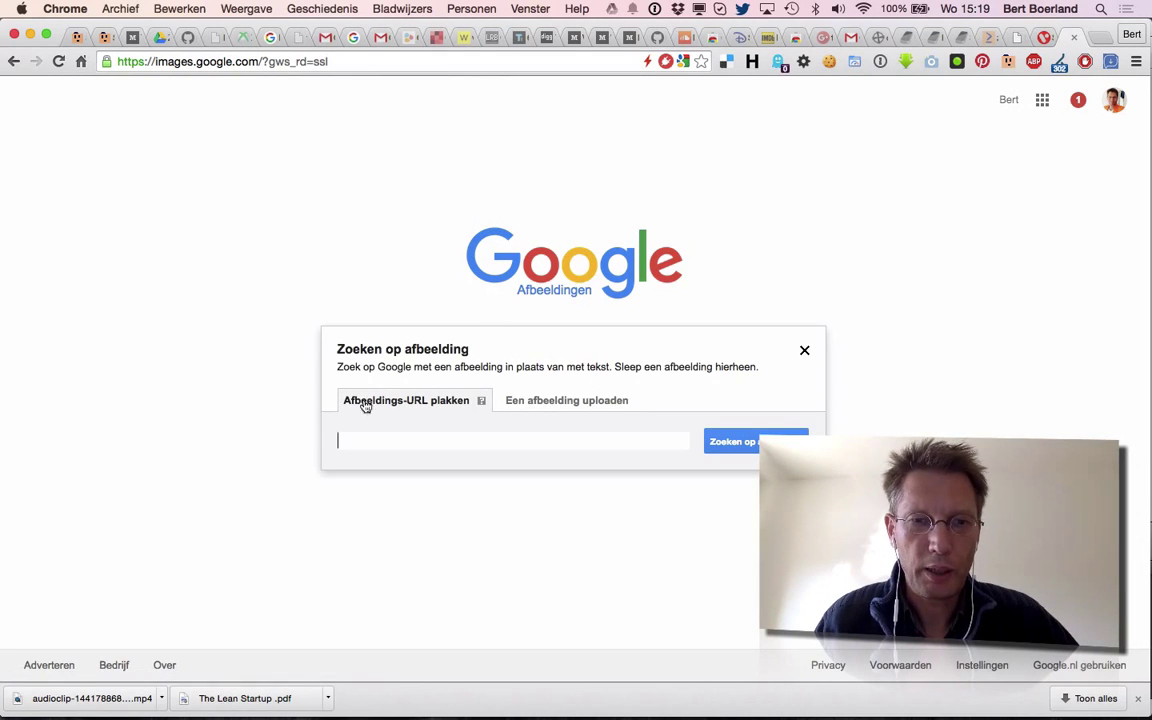
pyautogui.click(555, 402)
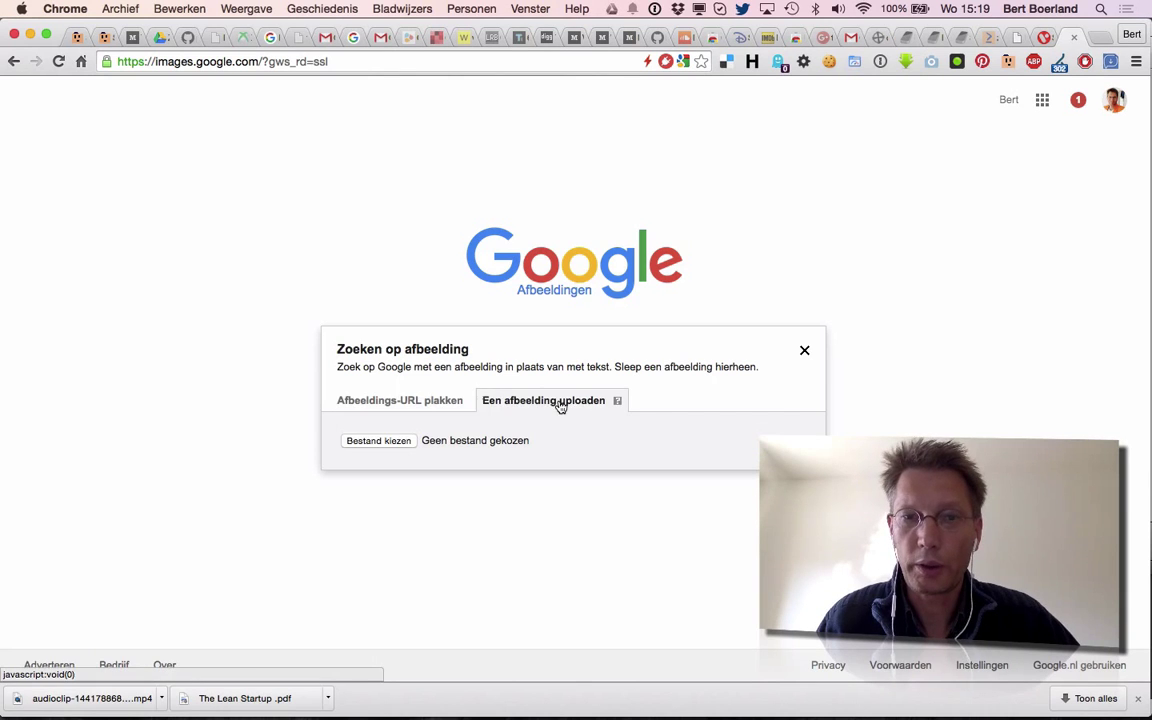
pyautogui.click(380, 446)
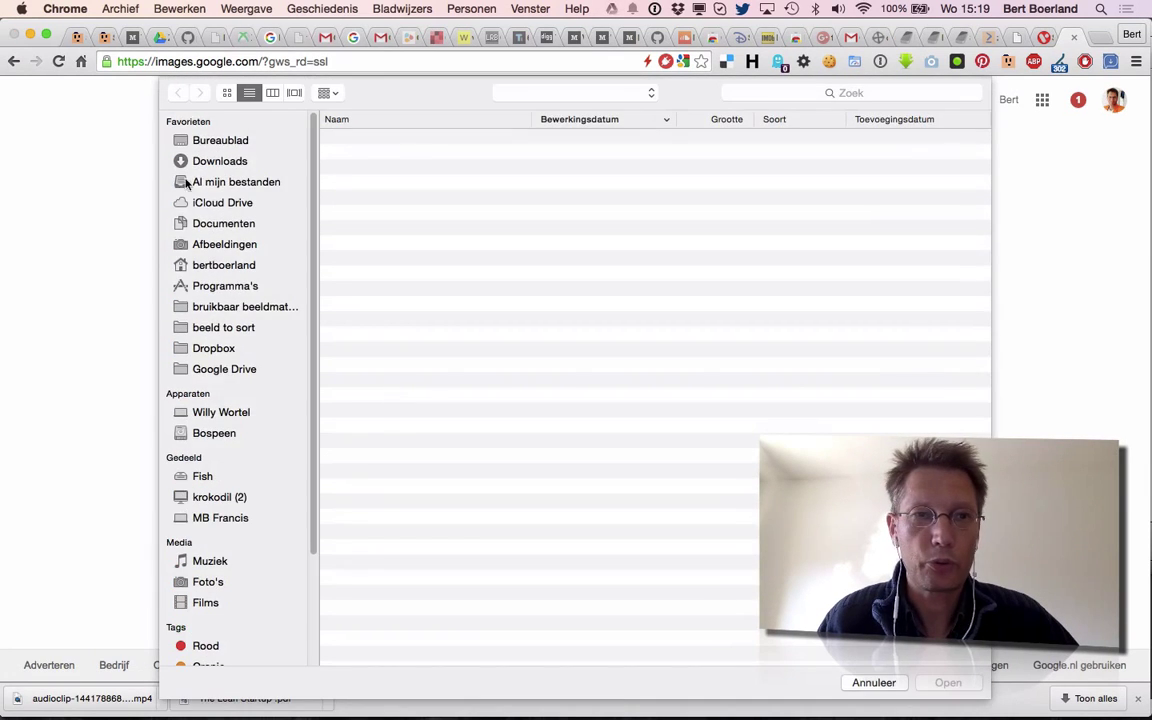
pyautogui.click(205, 143)
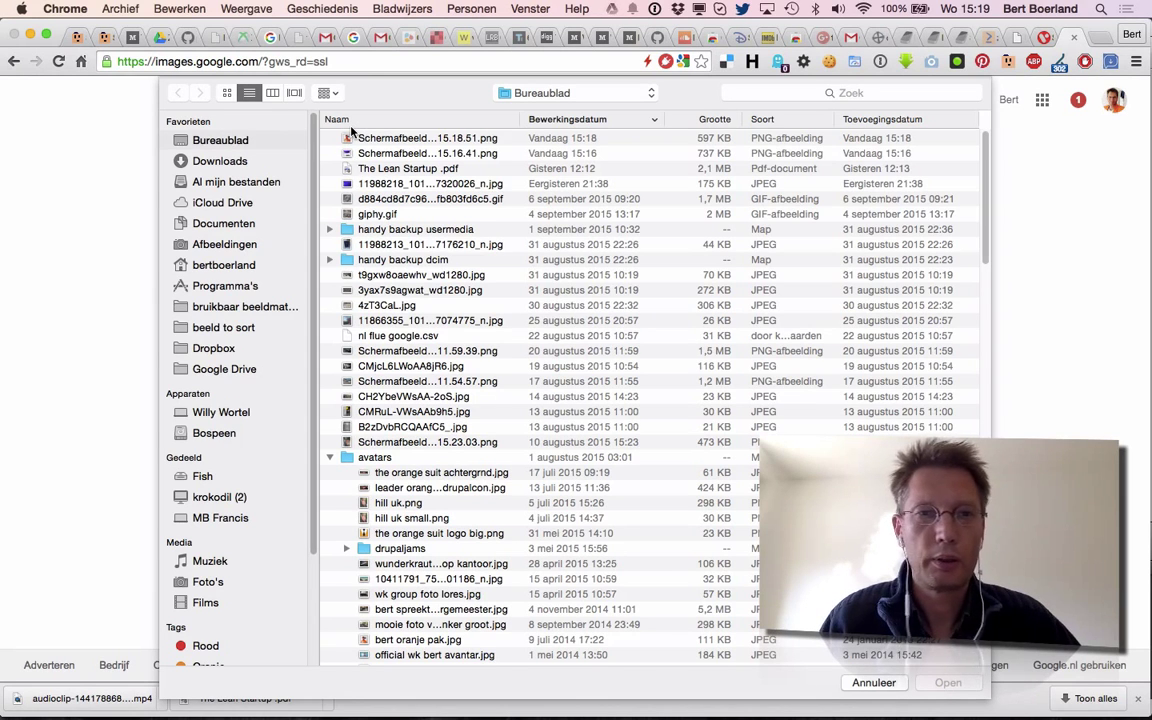
pyautogui.click(392, 140)
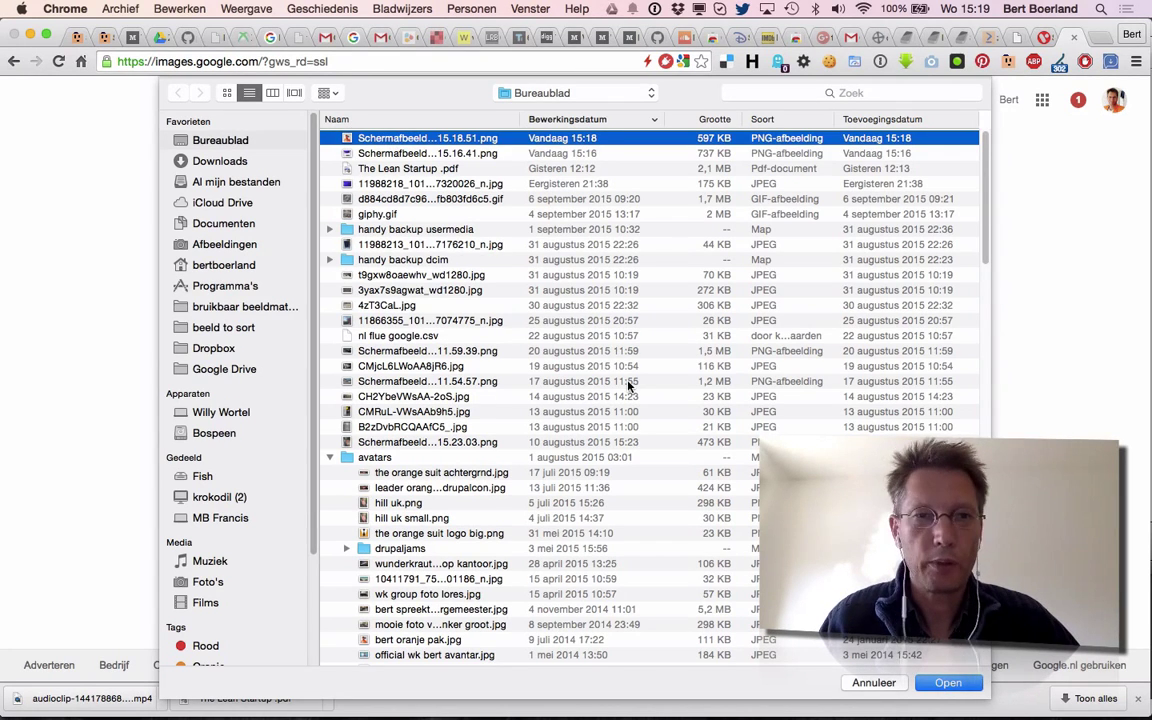
pyautogui.press('Escape')
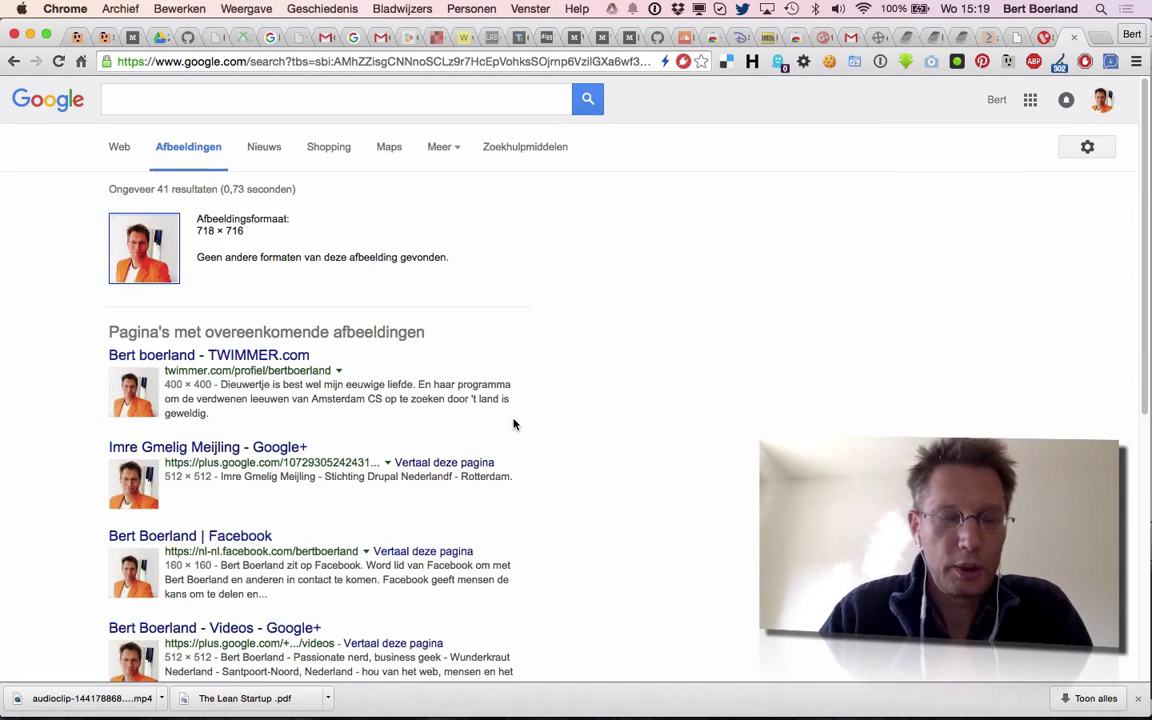
pyautogui.scroll(-1, 509, 416)
pyautogui.scroll(-1, 509, 416)
pyautogui.scroll(-2, 509, 416)
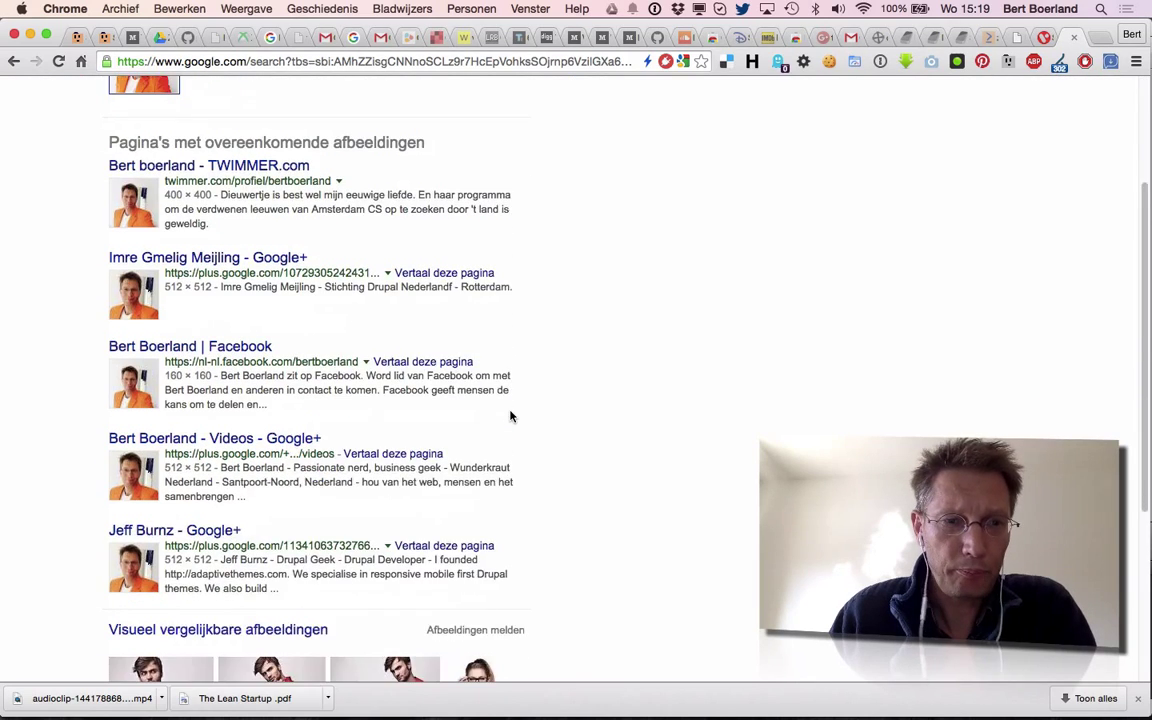
pyautogui.scroll(-1, 509, 416)
pyautogui.scroll(-1, 510, 416)
pyautogui.scroll(-2, 510, 416)
pyautogui.scroll(-2, 510, 416)
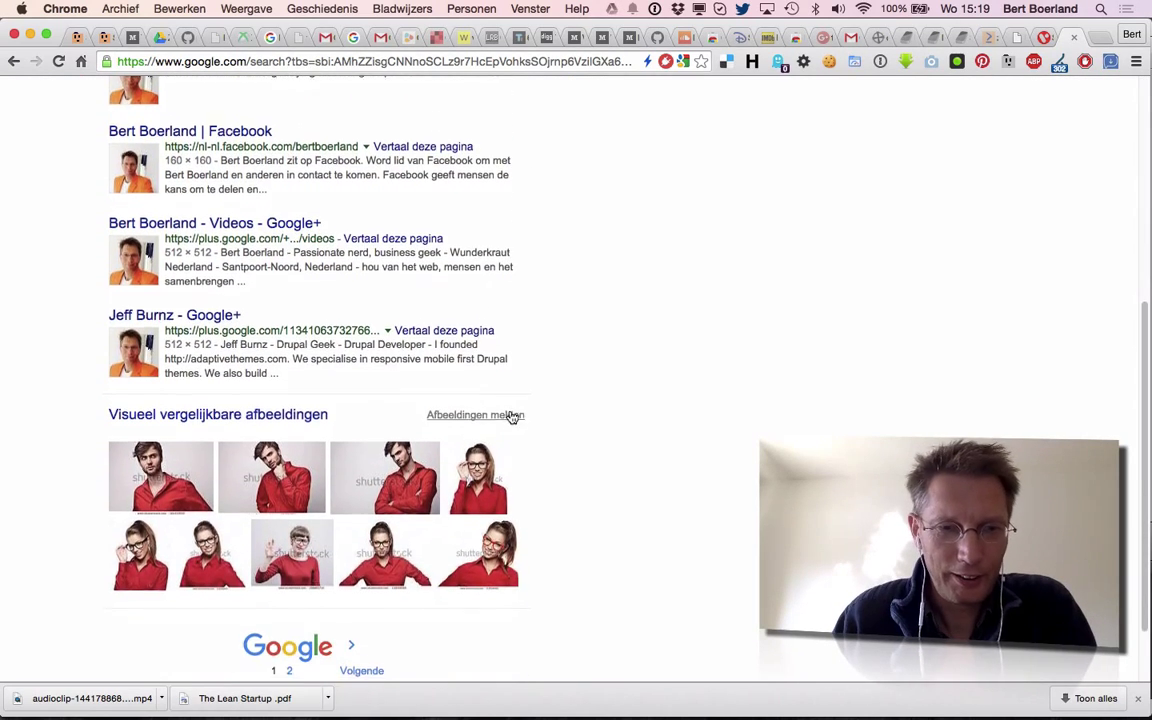
pyautogui.scroll(-1, 510, 416)
pyautogui.scroll(-1, 510, 416)
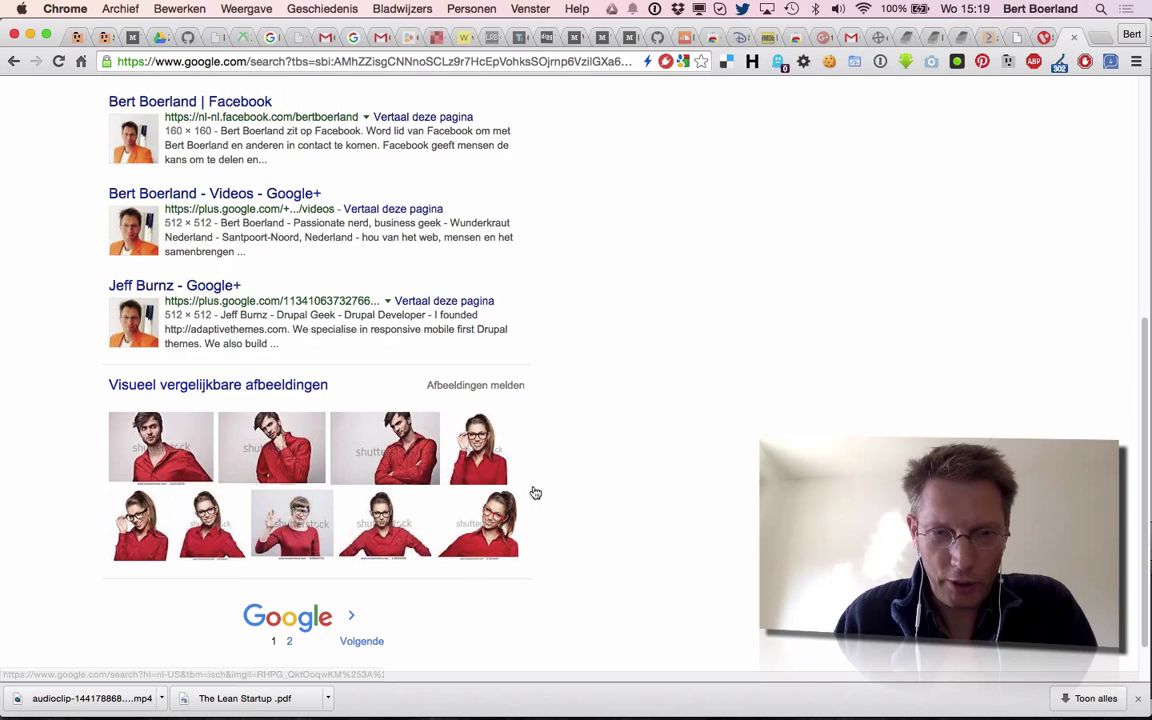
pyautogui.moveTo(502, 668)
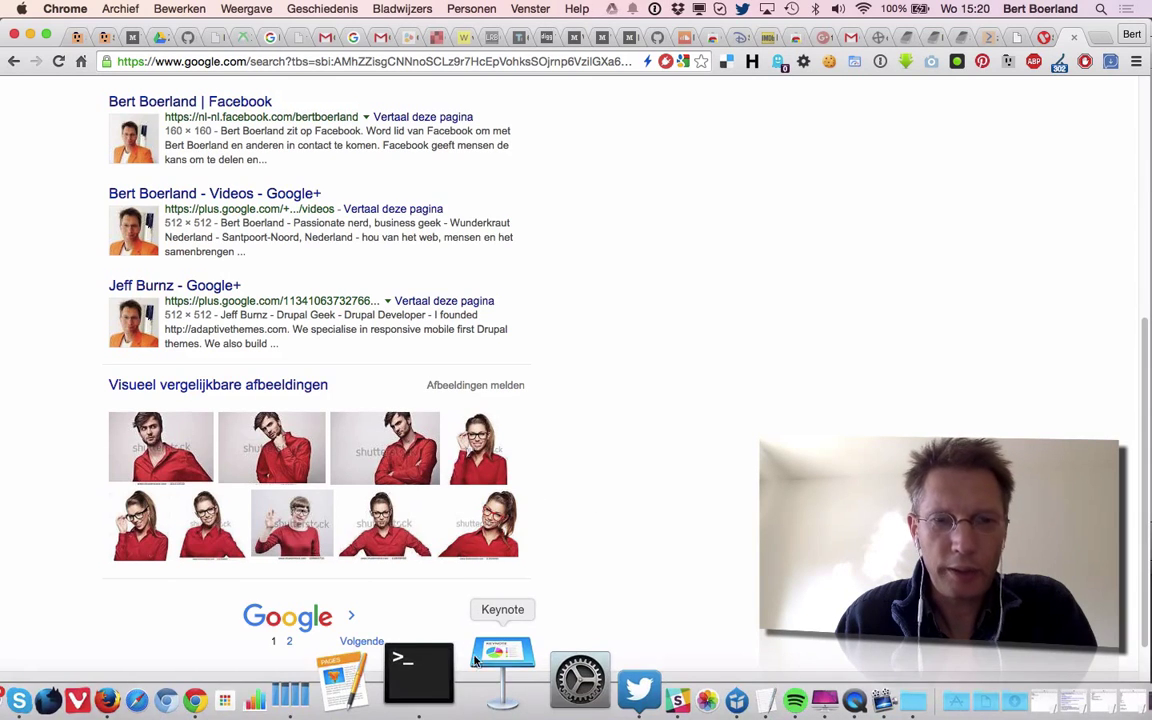
pyautogui.scroll(5, 684, 352)
pyautogui.scroll(5, 684, 352)
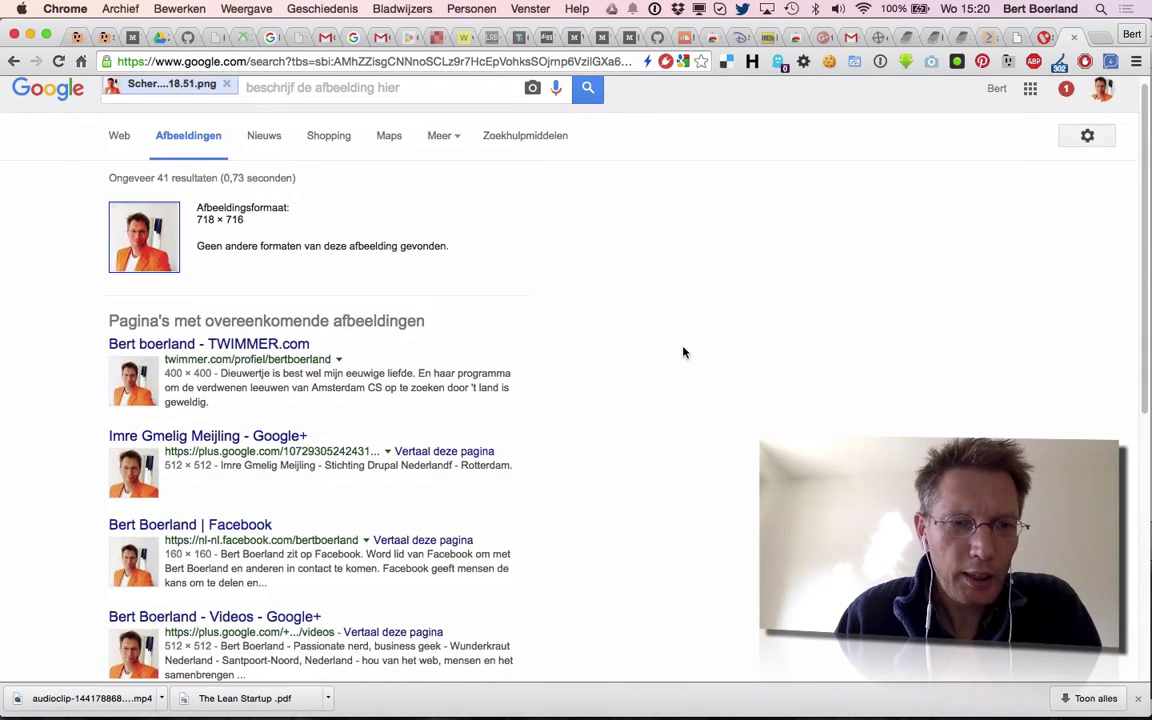
pyautogui.scroll(-4, 393, 429)
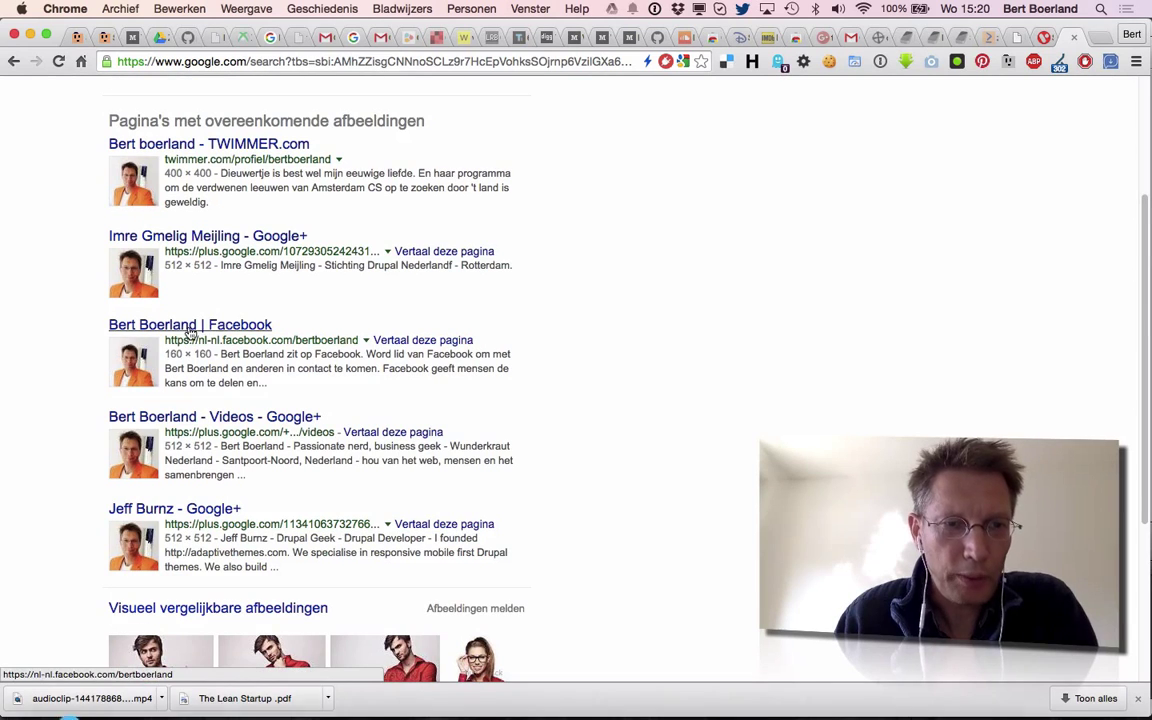
pyautogui.scroll(1, 175, 498)
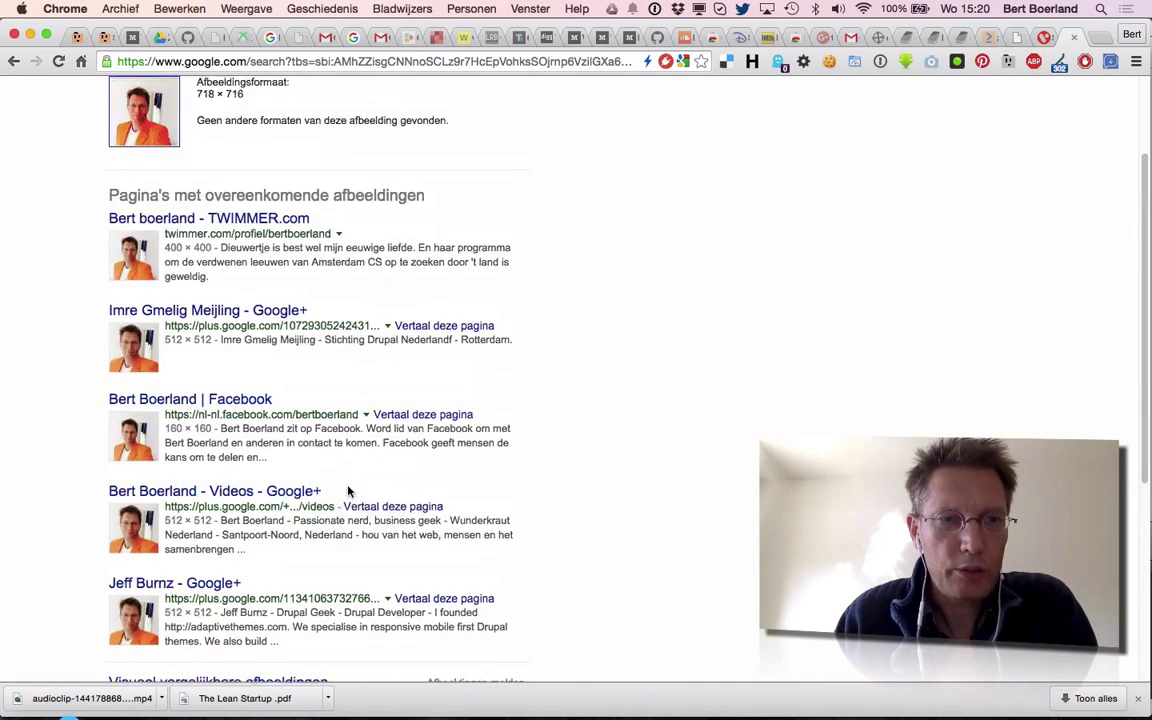
pyautogui.scroll(3, 149, 323)
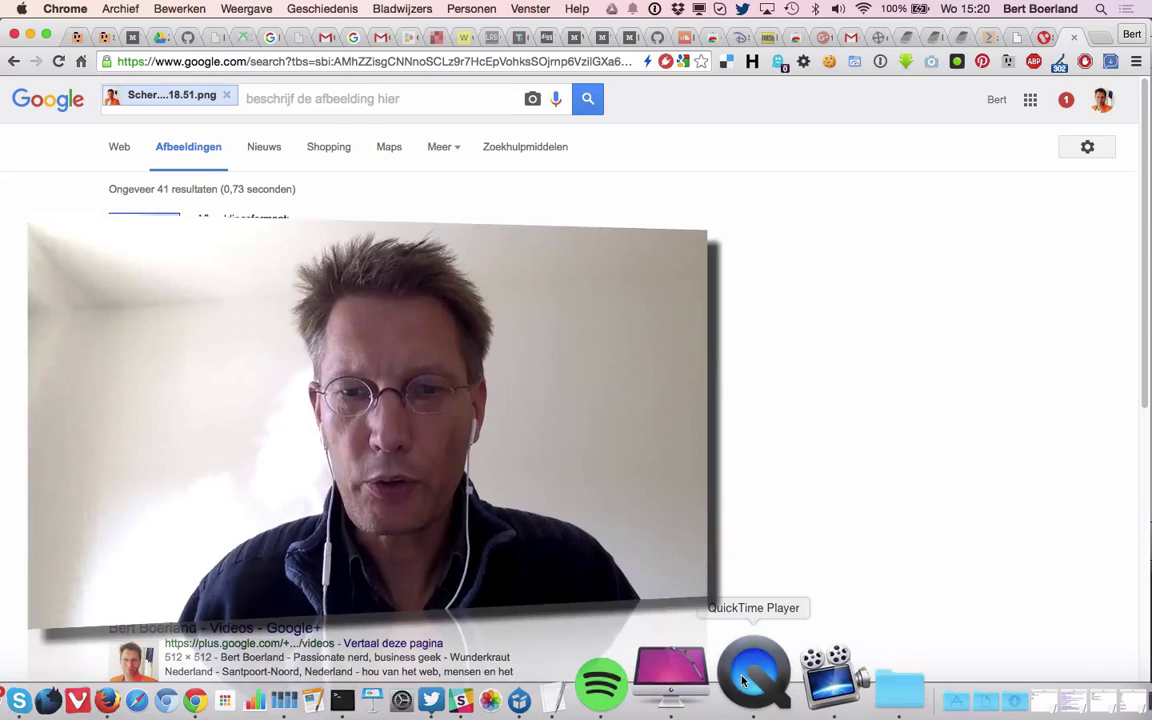
pyautogui.click(742, 680)
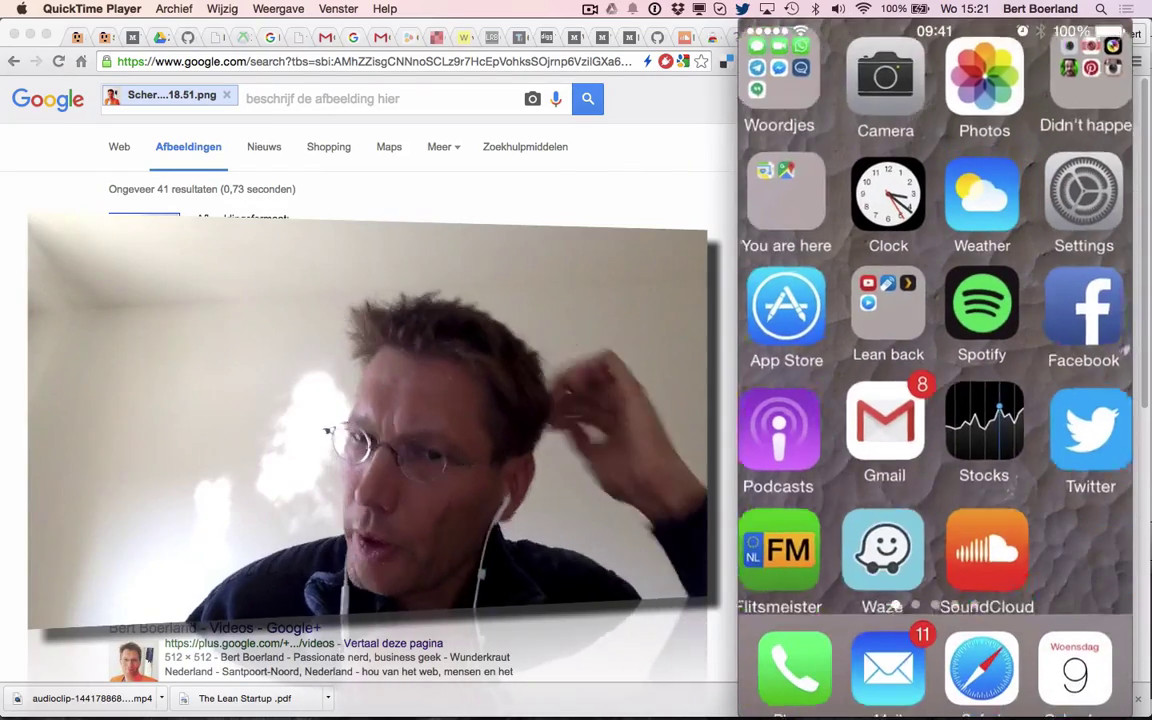
pyautogui.press('super+q')
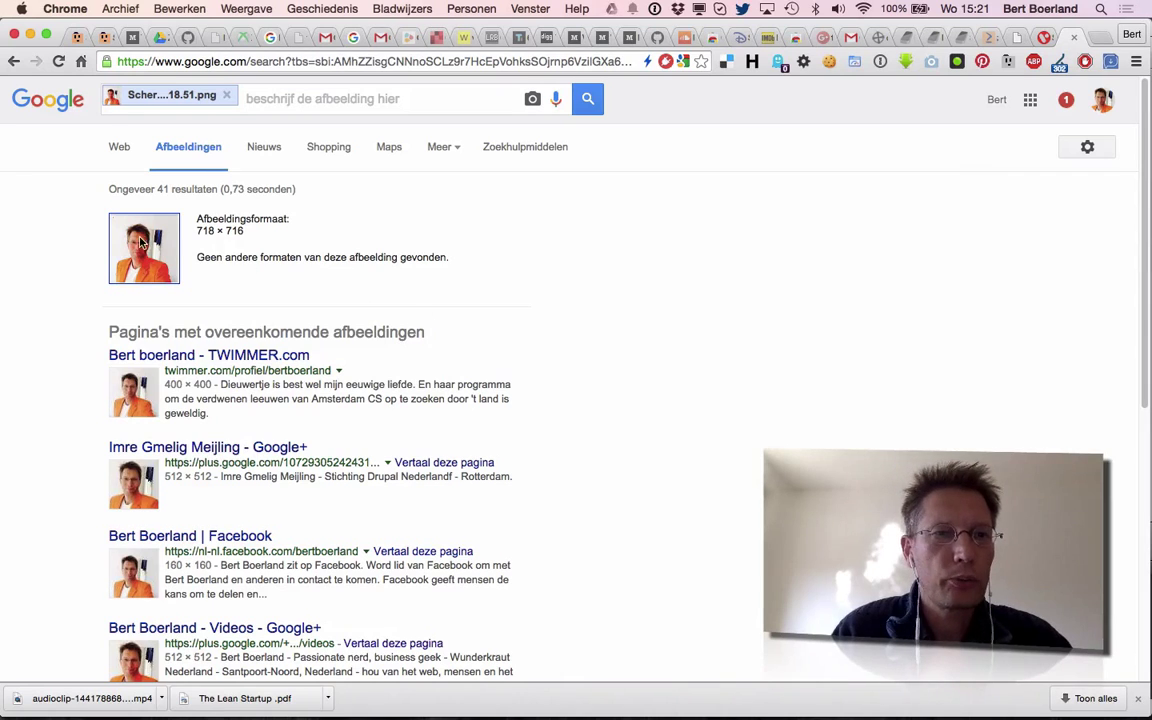
# Step: Search Google by the query thumbnail and preview a visually similar LinkedIn photo
pyautogui.rightClick(141, 242)
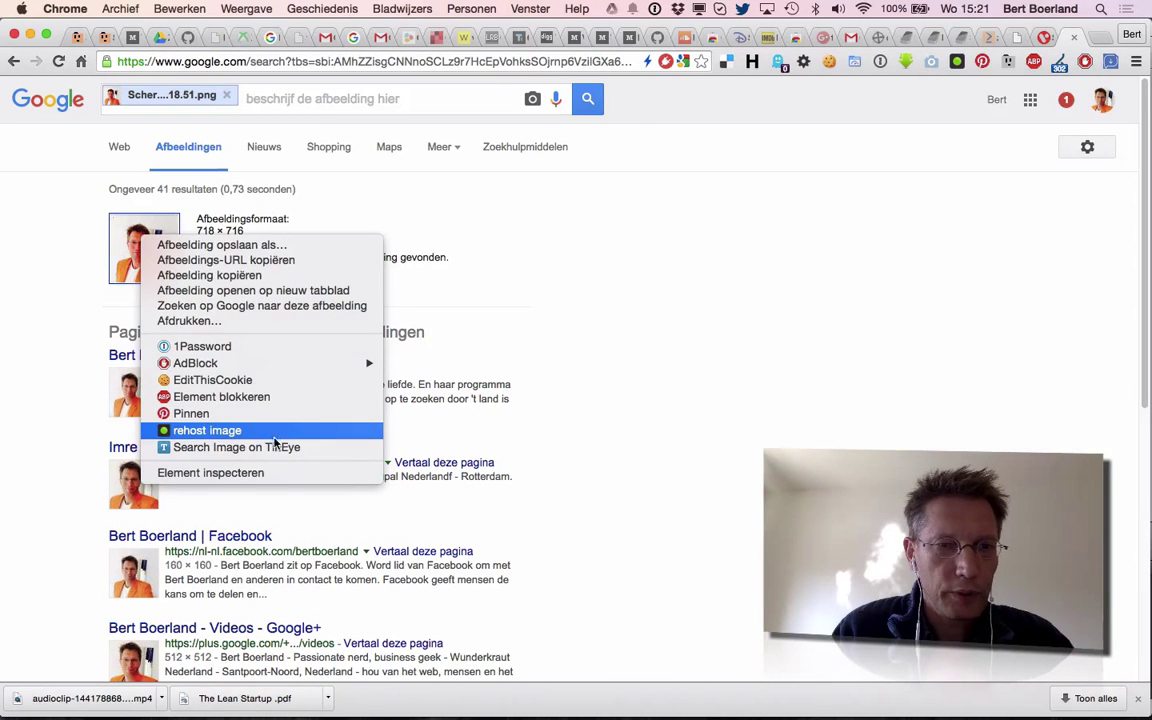
pyautogui.click(272, 308)
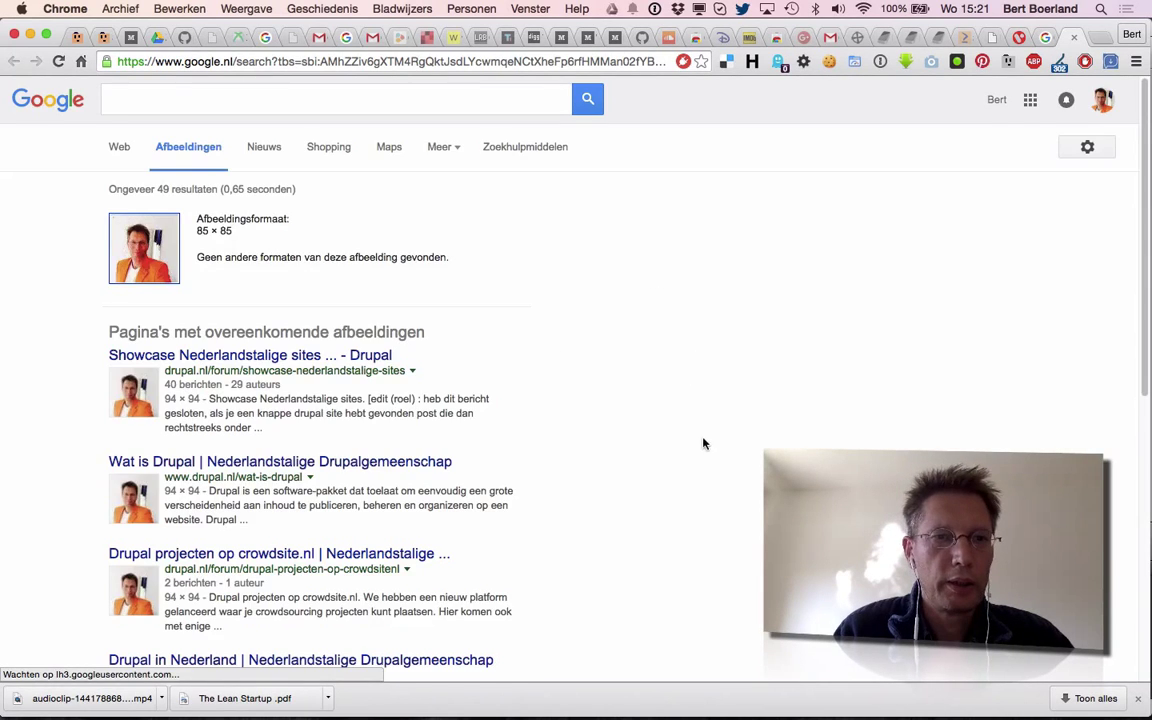
pyautogui.scroll(-2, 450, 340)
pyautogui.scroll(-5, 303, 322)
pyautogui.scroll(-3, 303, 322)
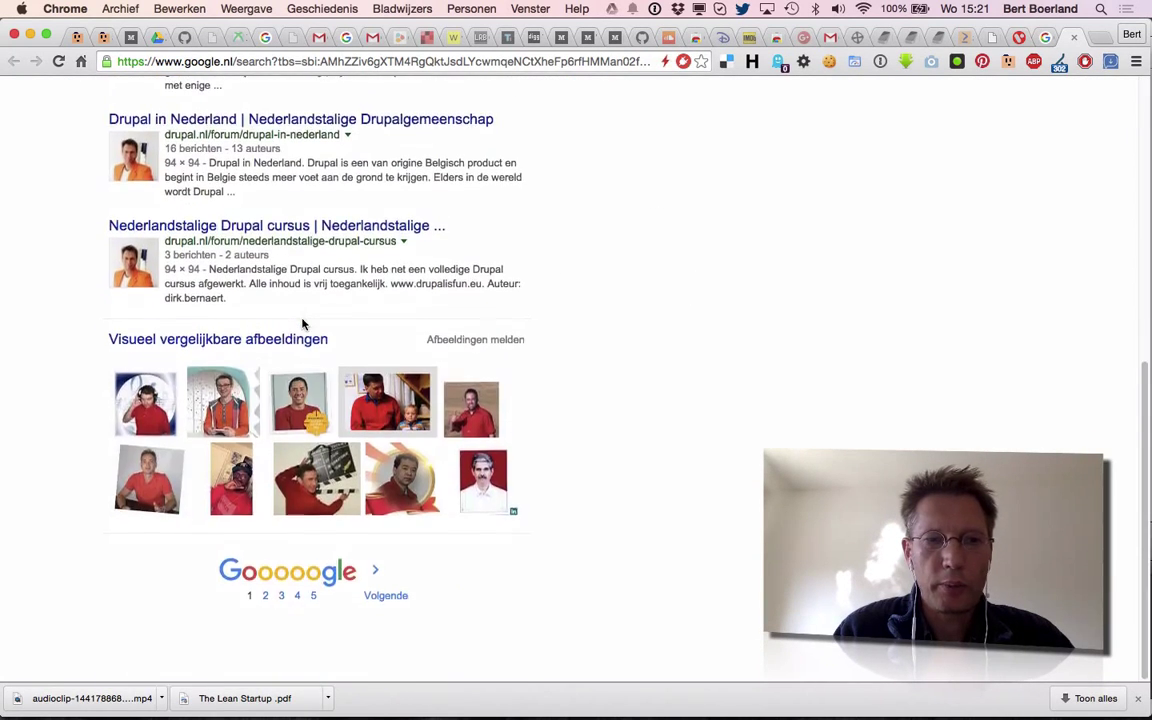
pyautogui.scroll(10, 303, 322)
pyautogui.scroll(-10, 303, 323)
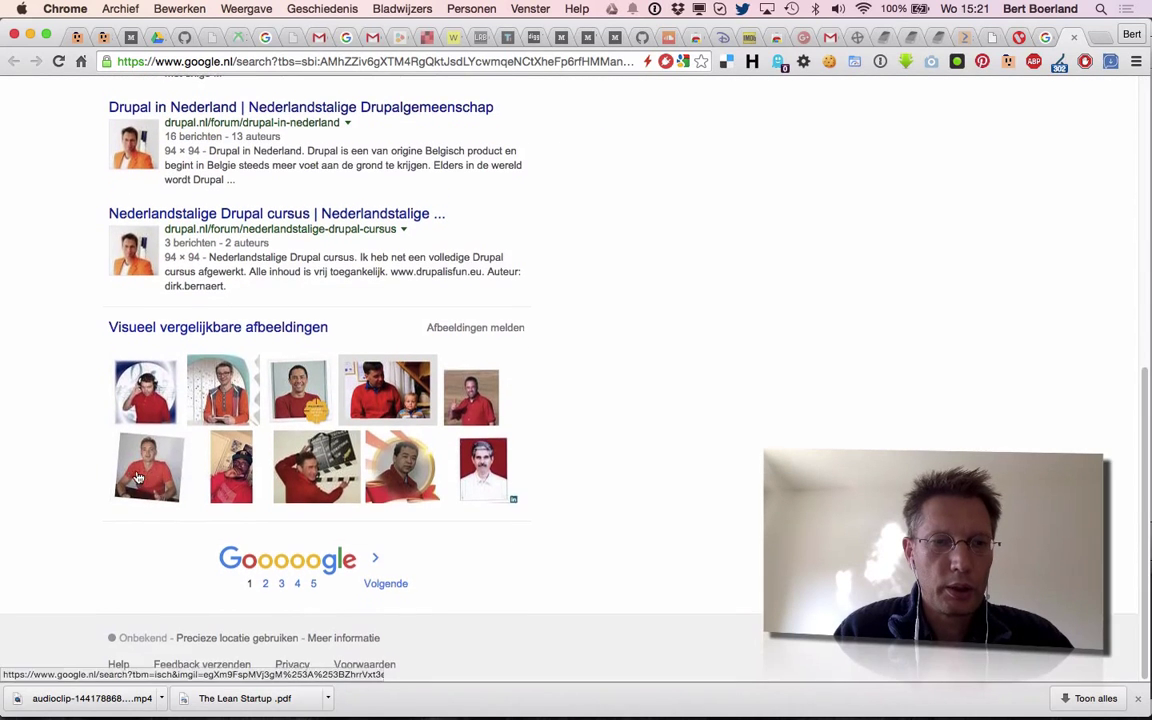
pyautogui.click(173, 395)
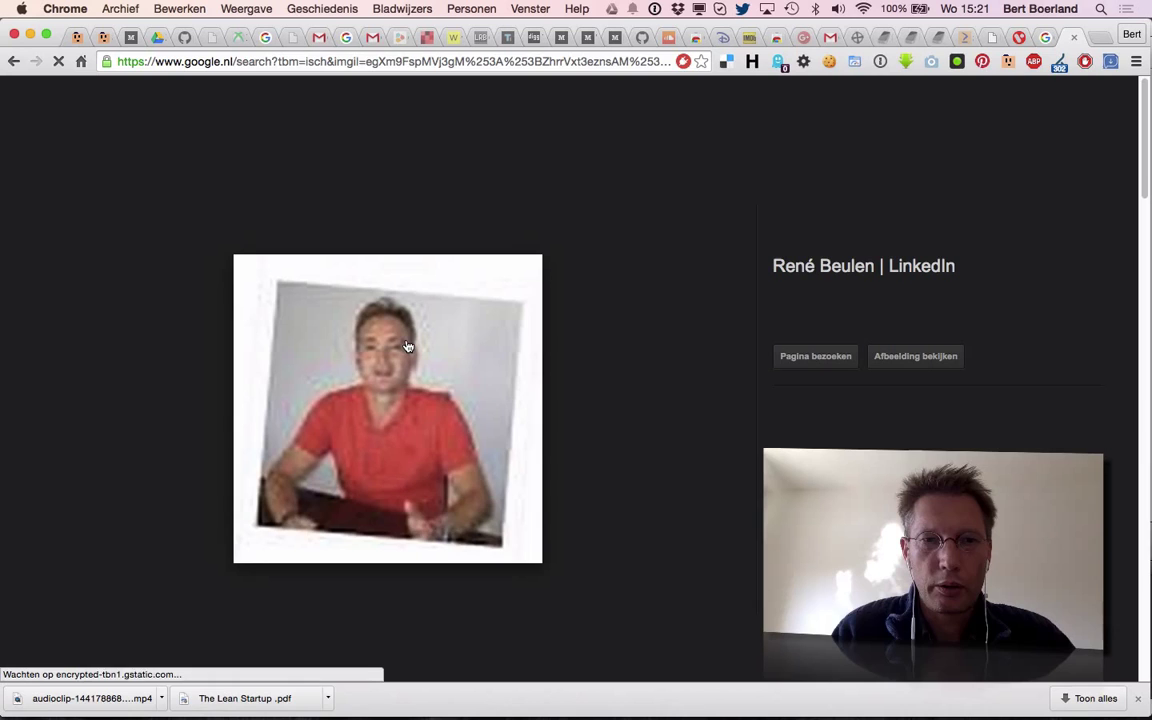
# Step: Bring up 'Zoeken op Google naar deze afbeelding' for the enlarged red-shirt photo
pyautogui.rightClick(406, 344)
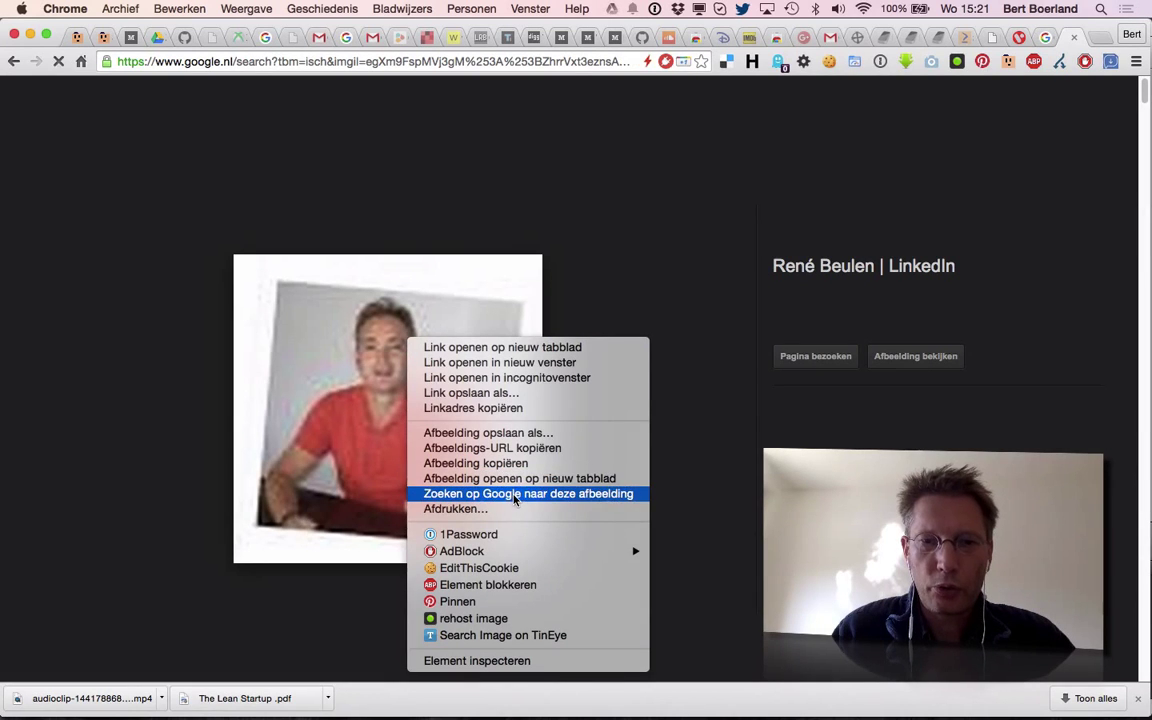